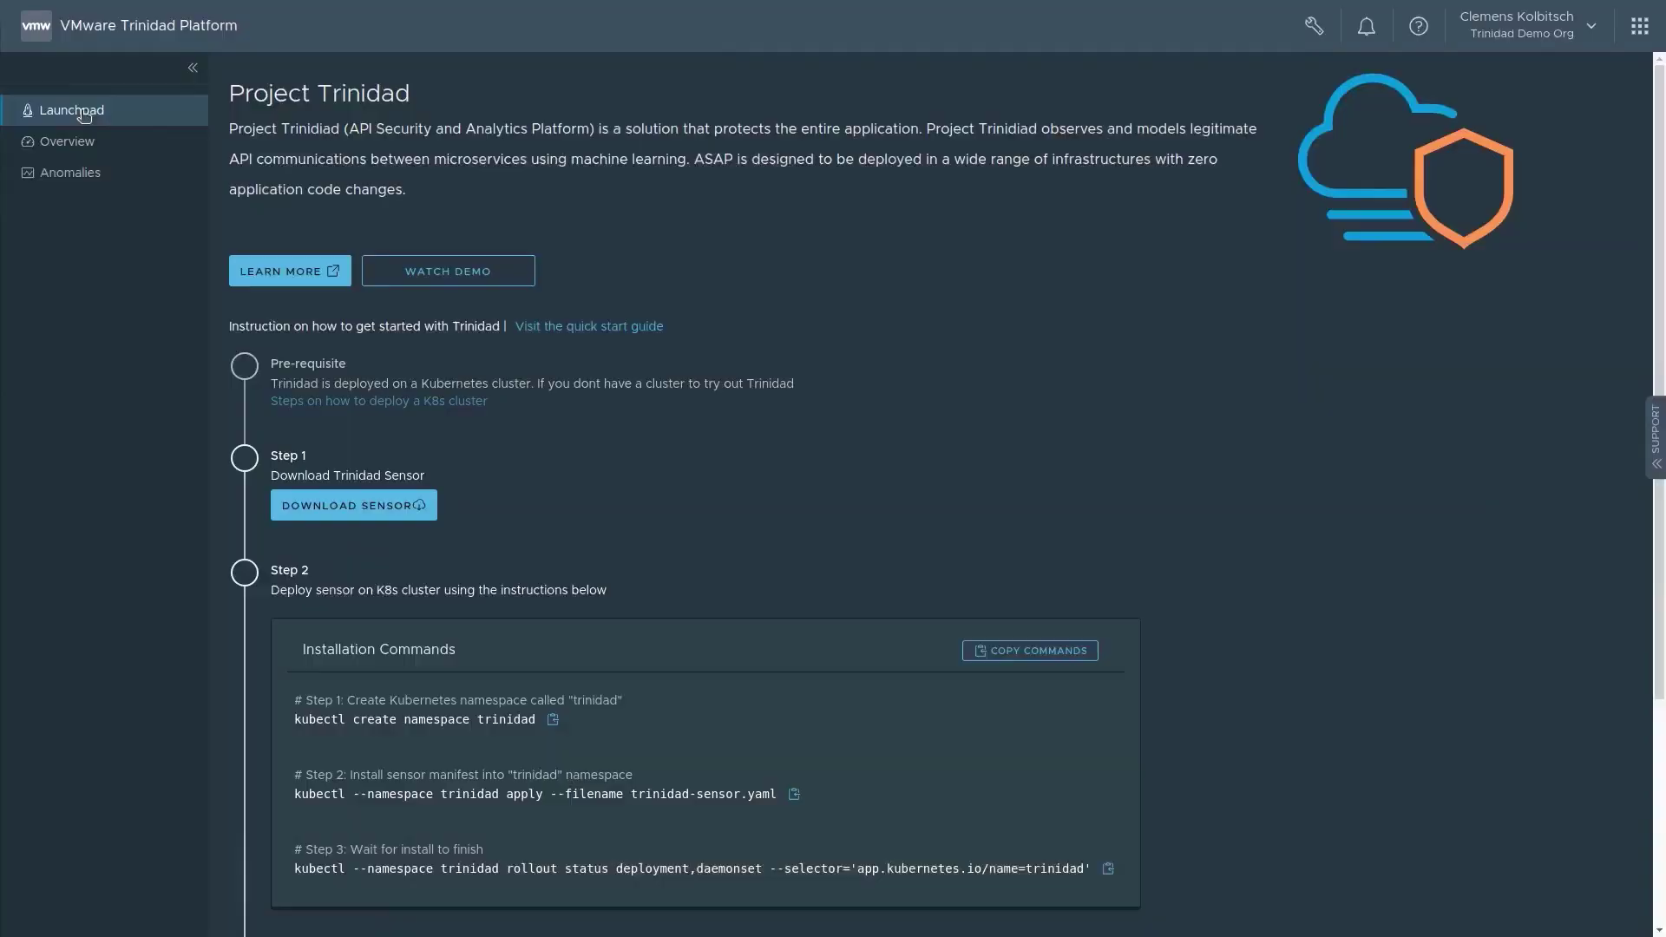
Step: From the Launchpad, download the Trinidad sensor and allow it to collect the cluster's data
click(81, 110)
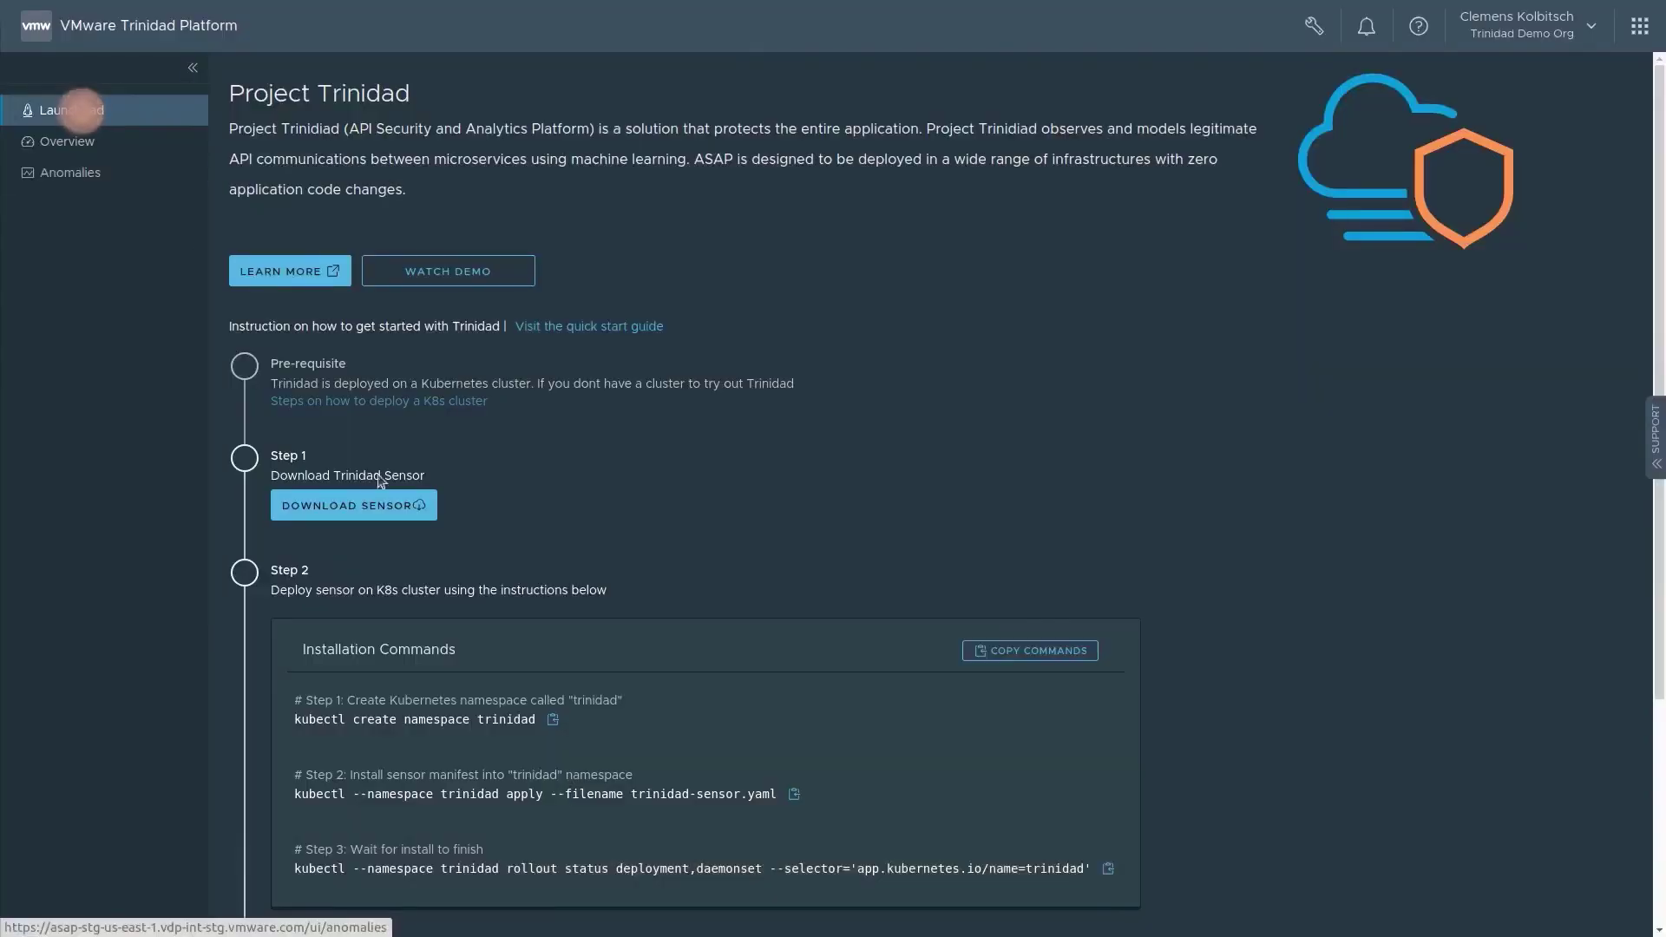
click(370, 504)
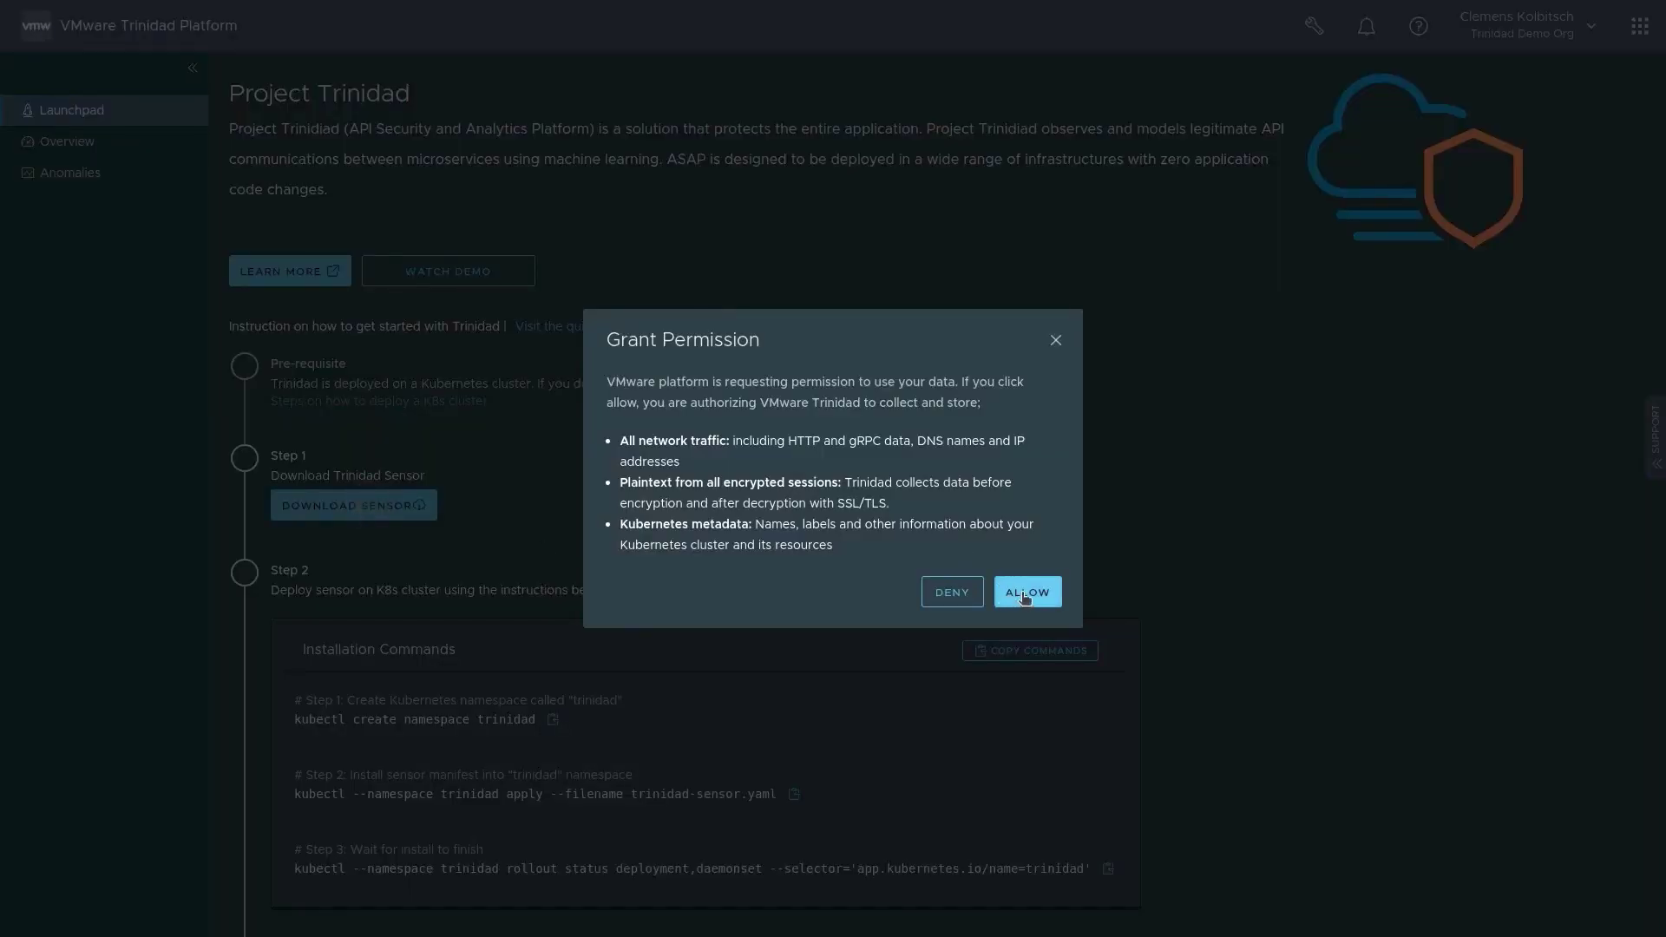
click(1024, 595)
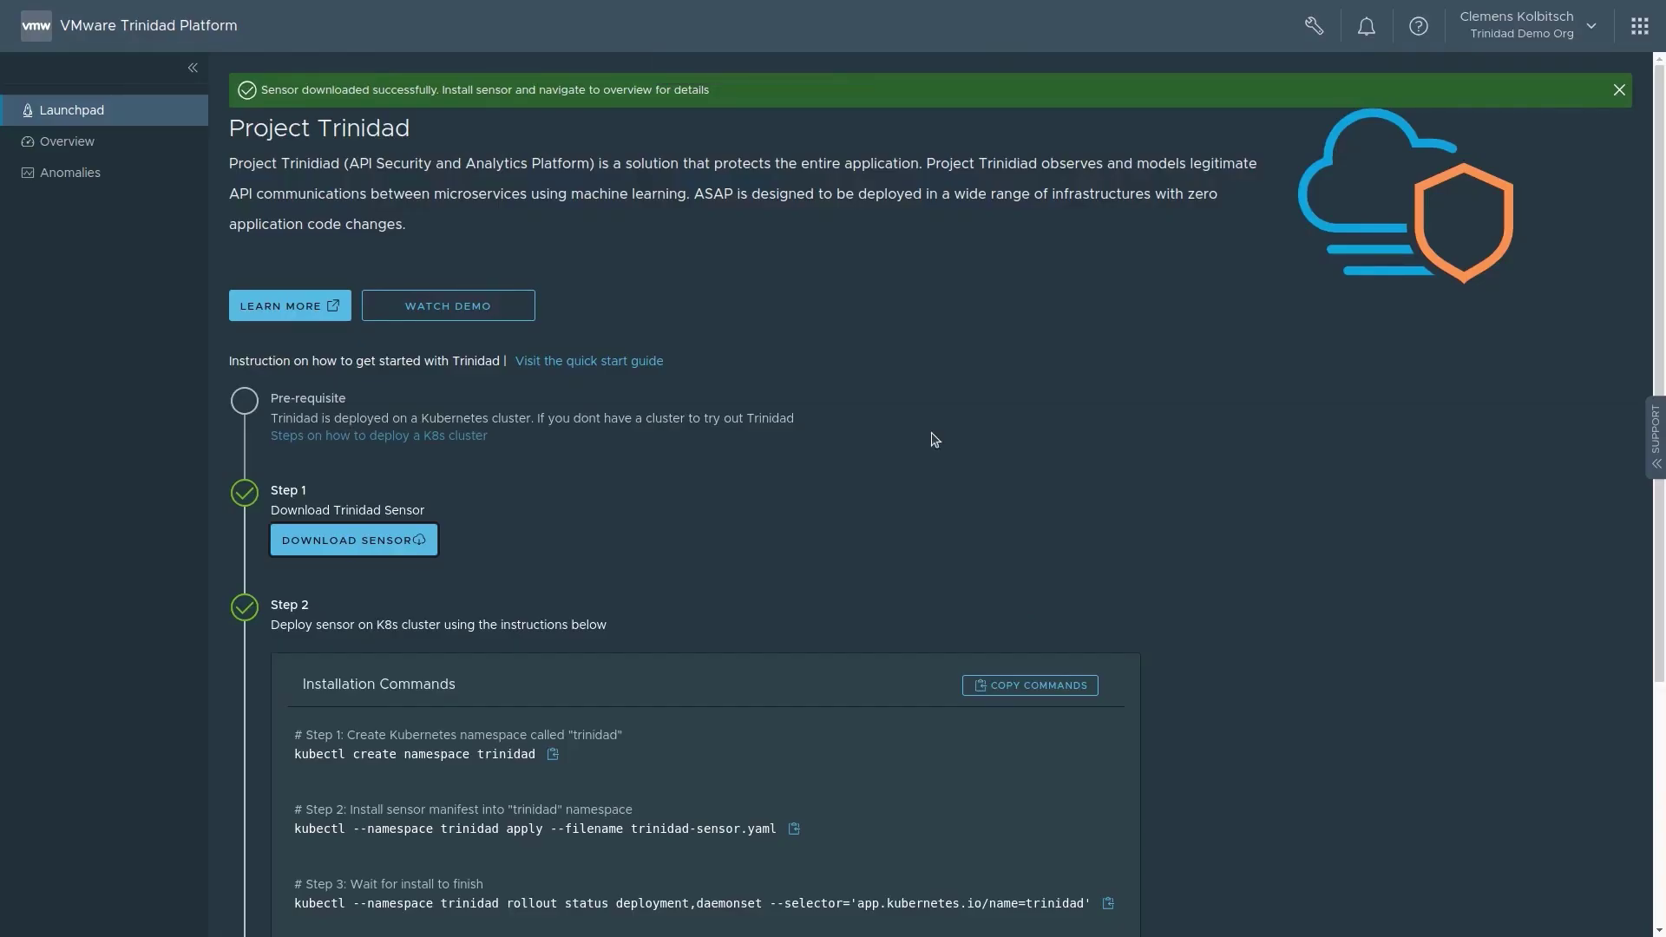
Step: Copy all the sensor installation commands, then go to the cluster Overview
scroll(929, 438, down, 4)
click(491, 422)
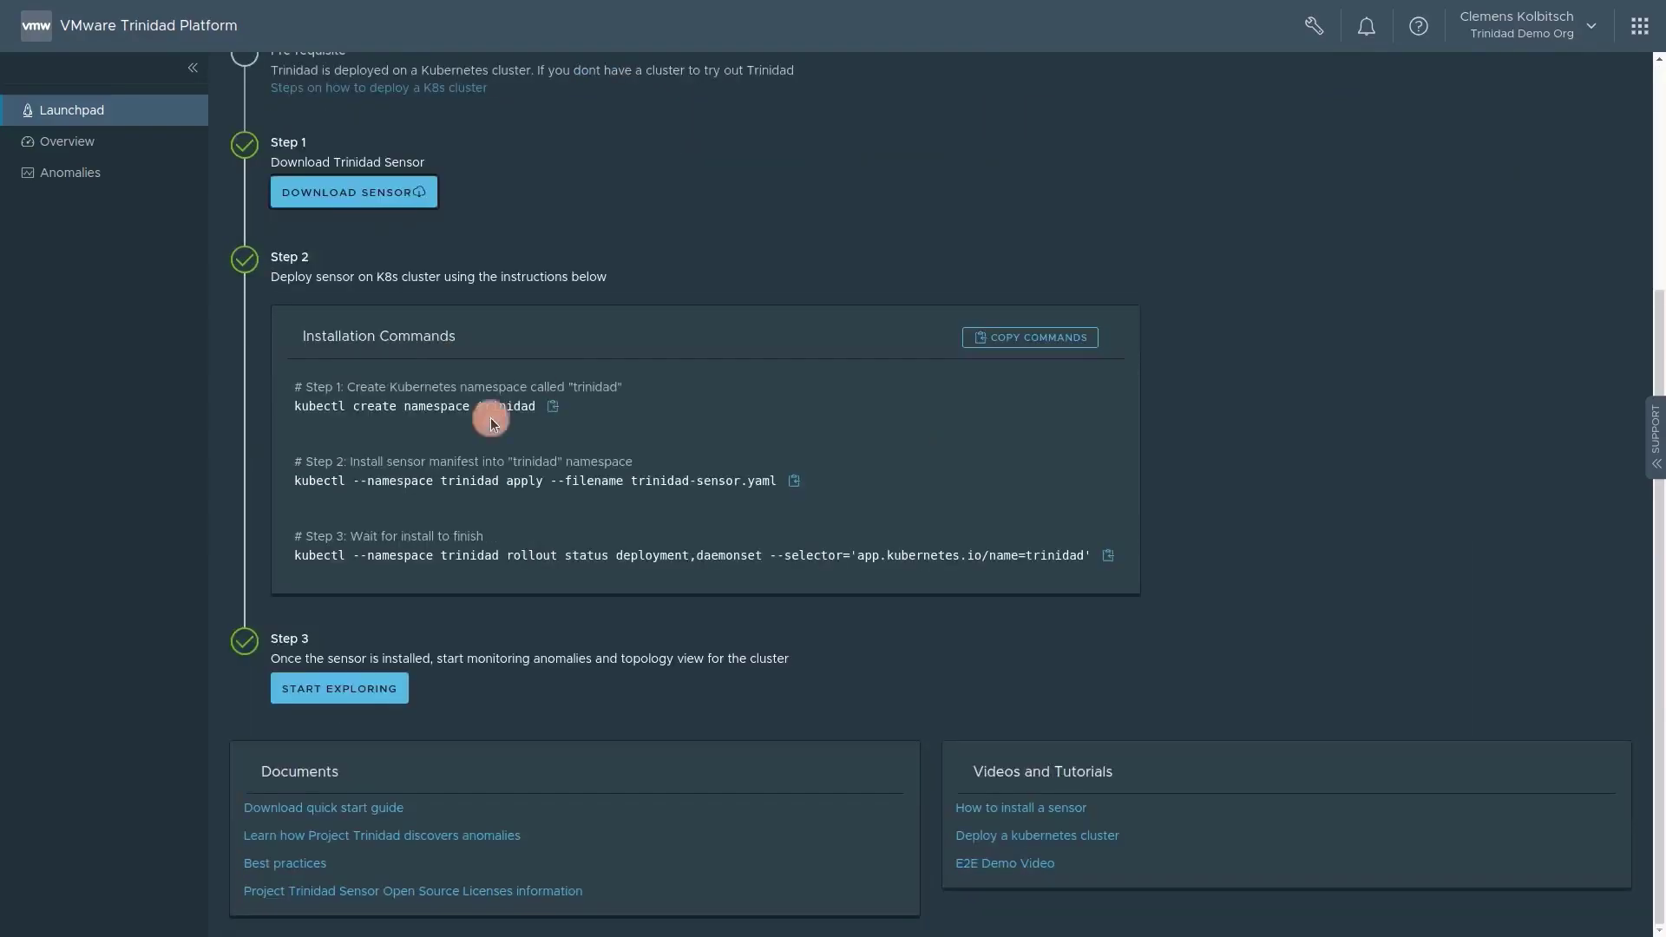
click(972, 342)
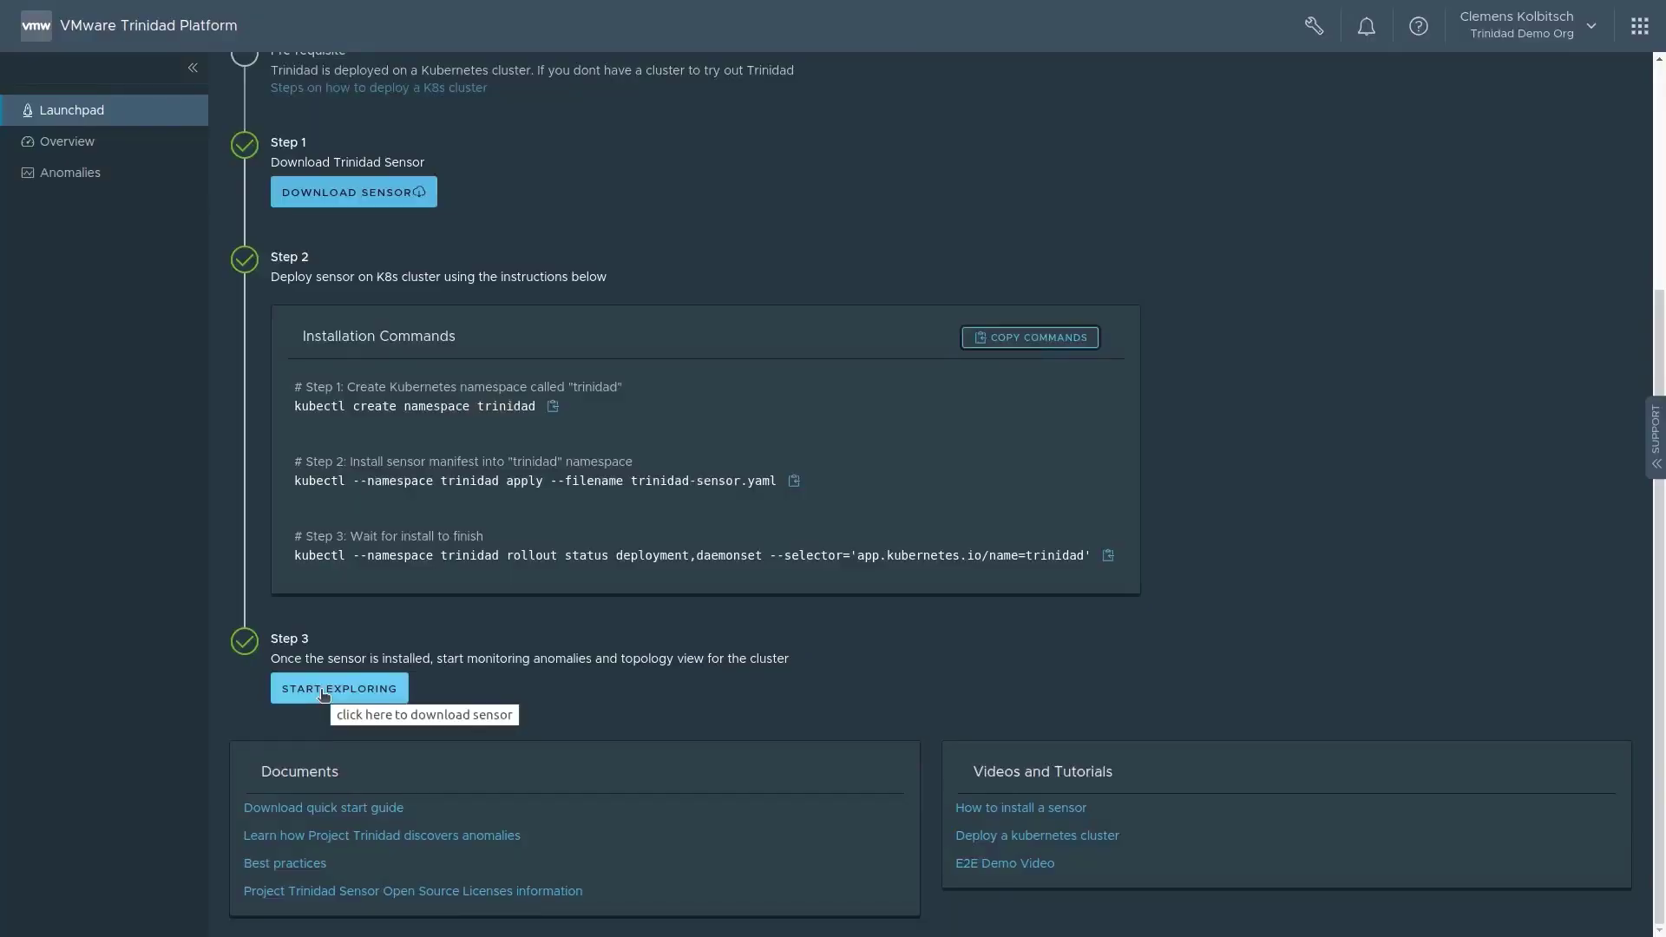
click(323, 691)
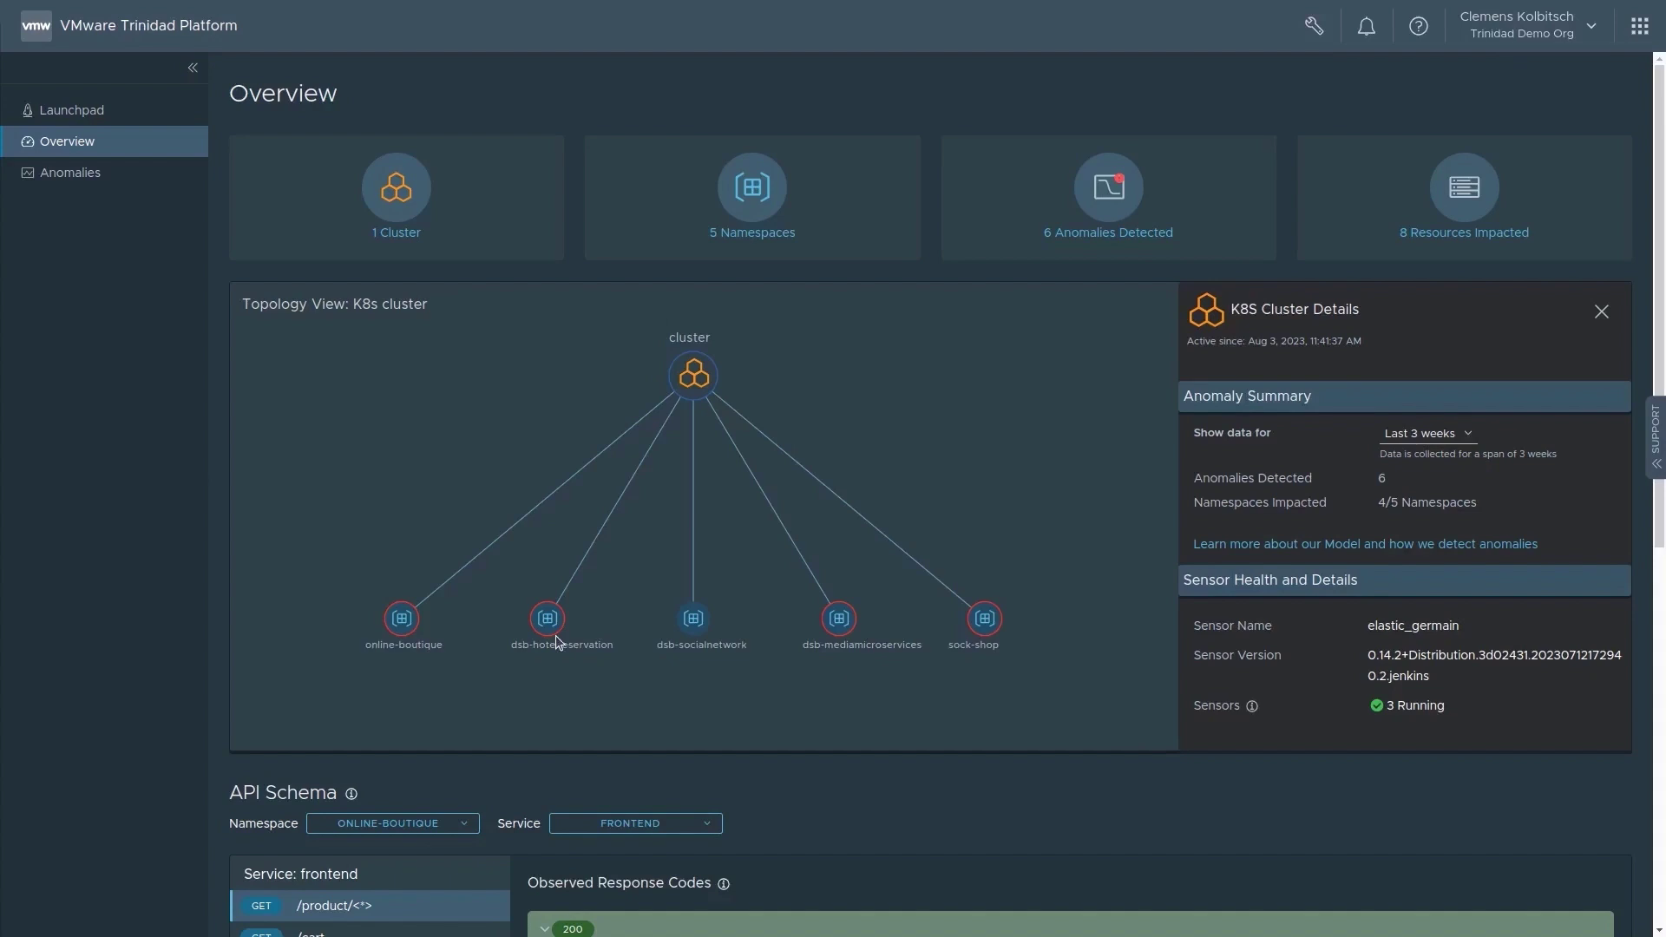
Step: In API Schema, pick namespace online-boutique and service frontend, then select POST /cart/checkout
click(557, 634)
click(686, 640)
scroll(688, 642, down, 5)
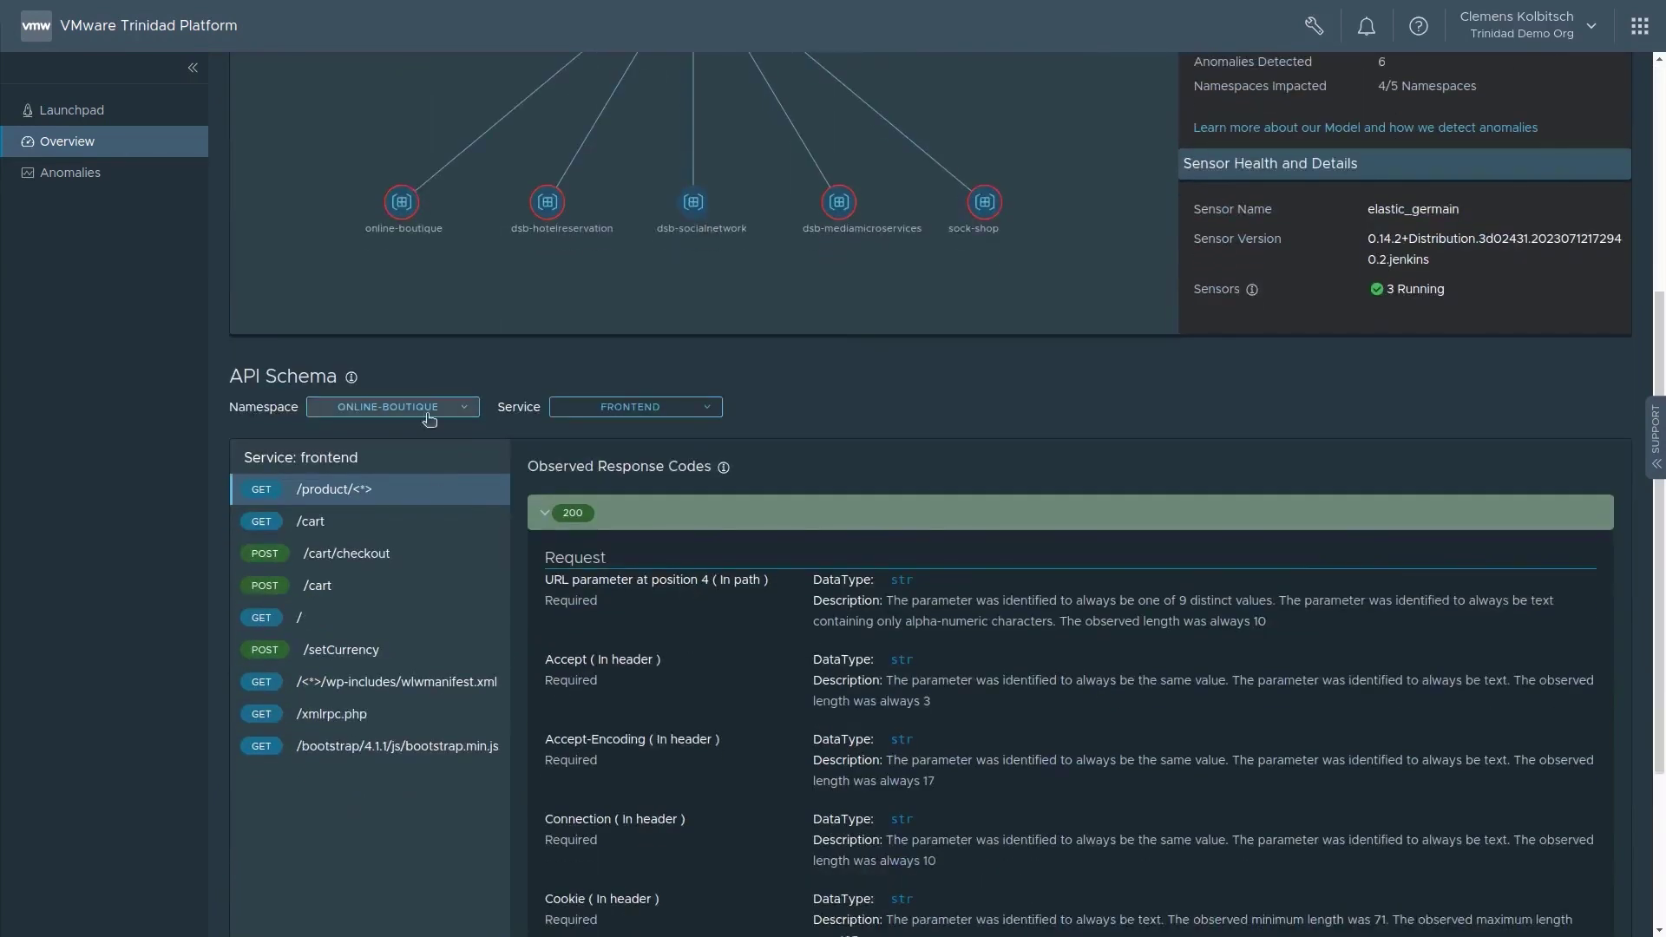
click(430, 407)
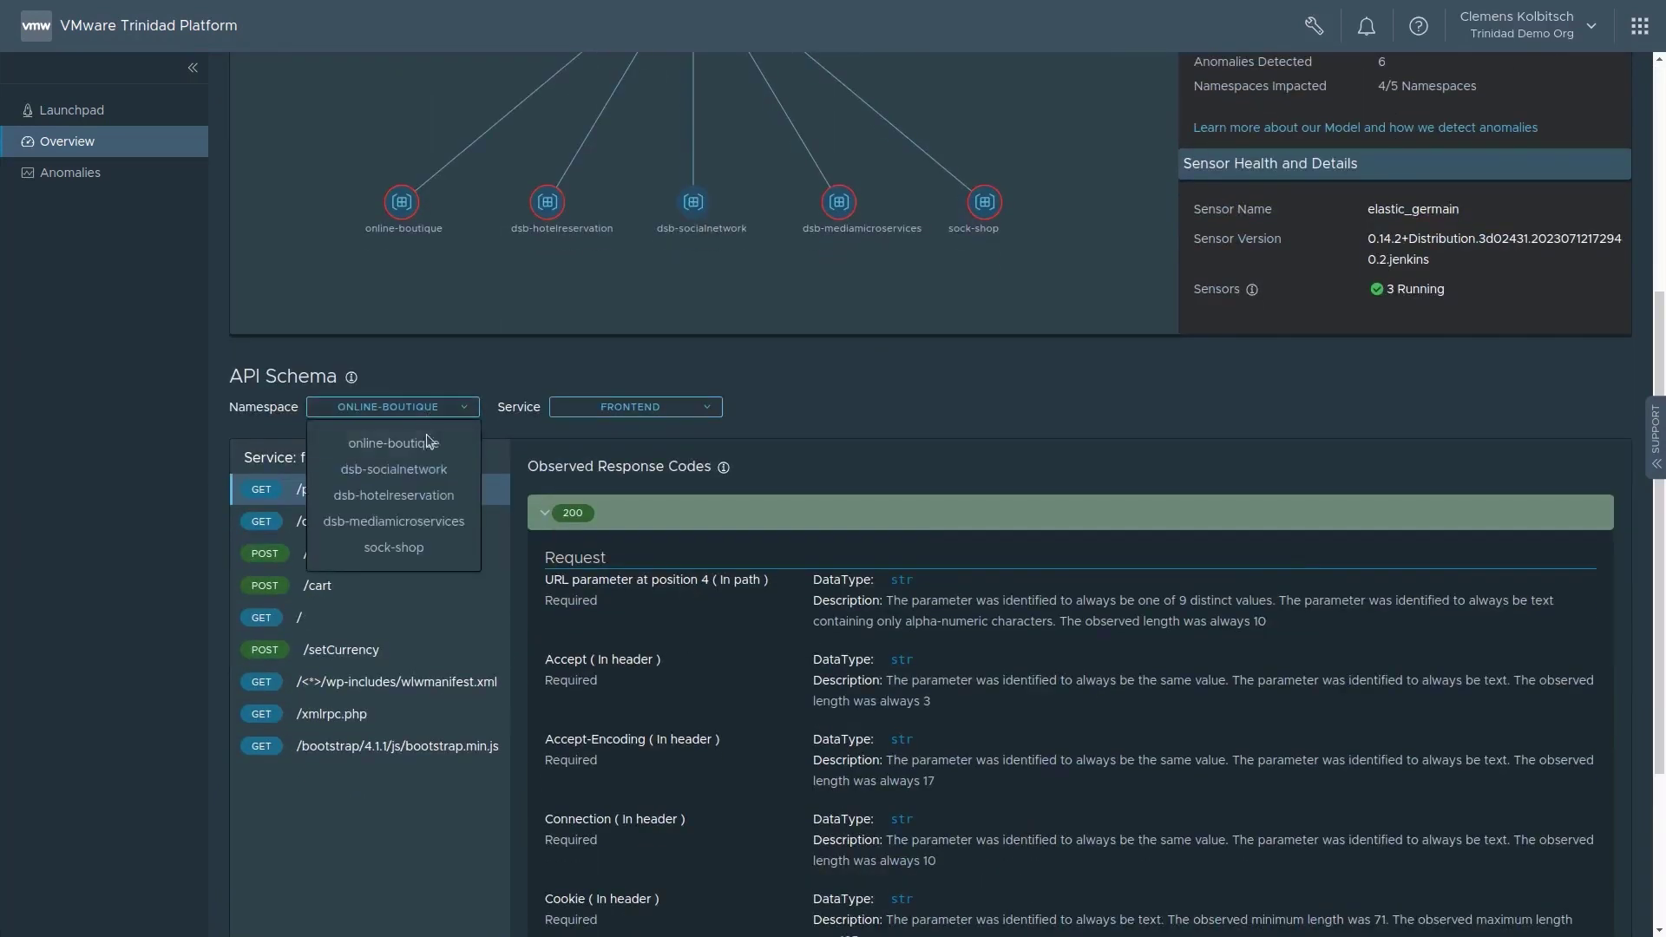
click(599, 415)
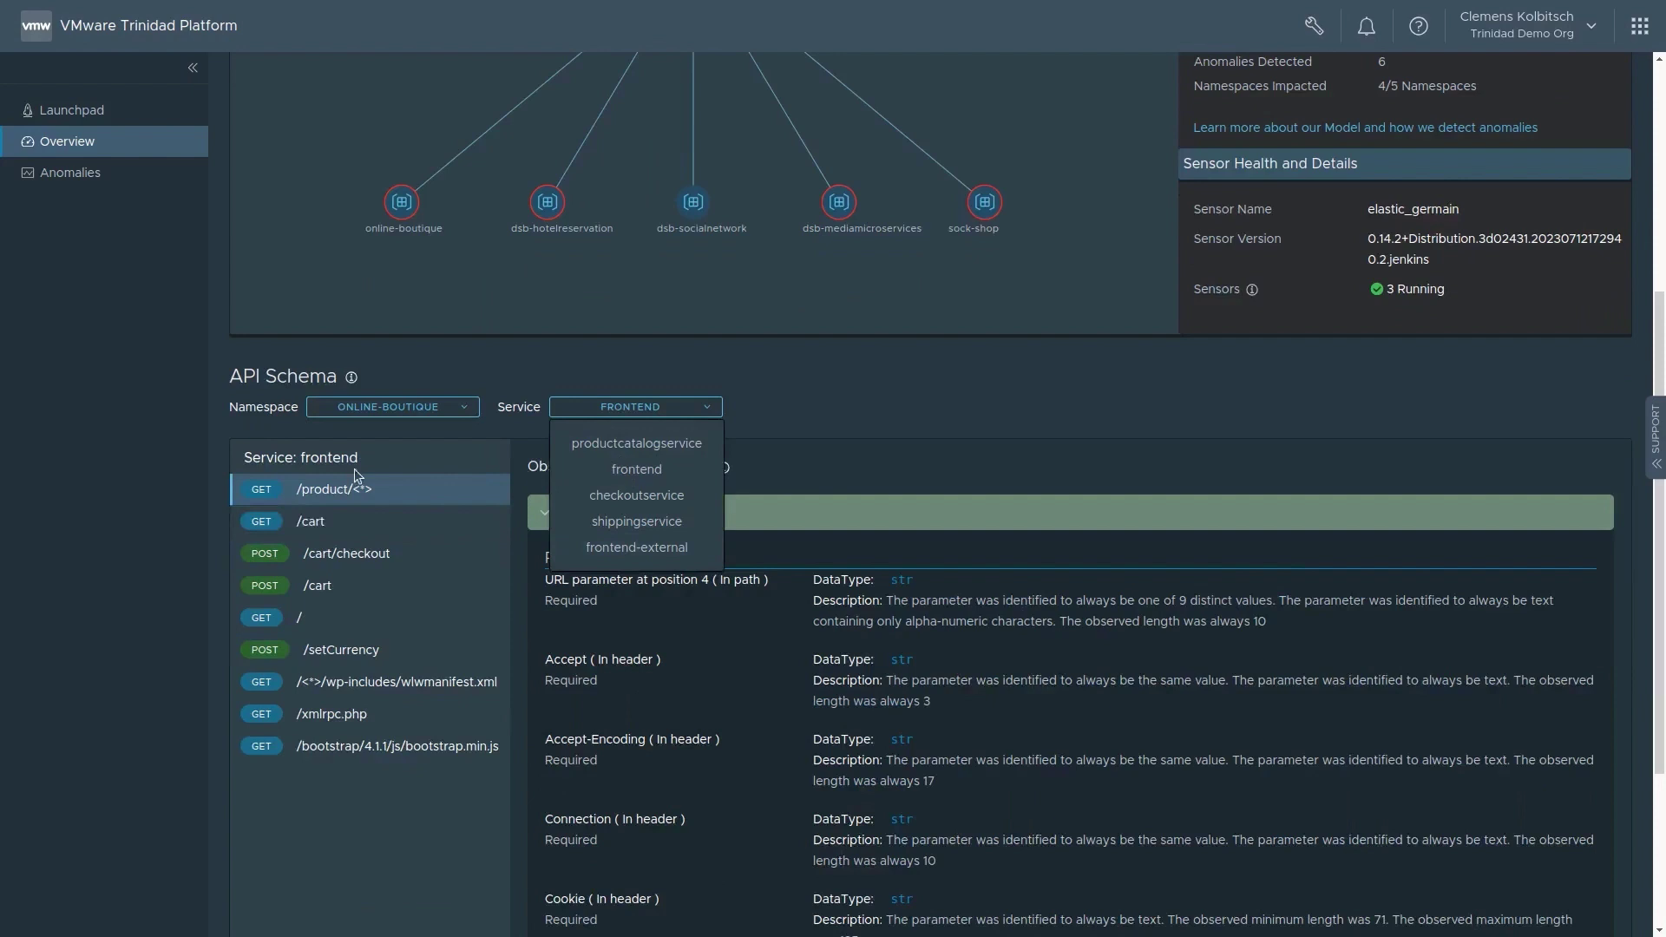
click(364, 555)
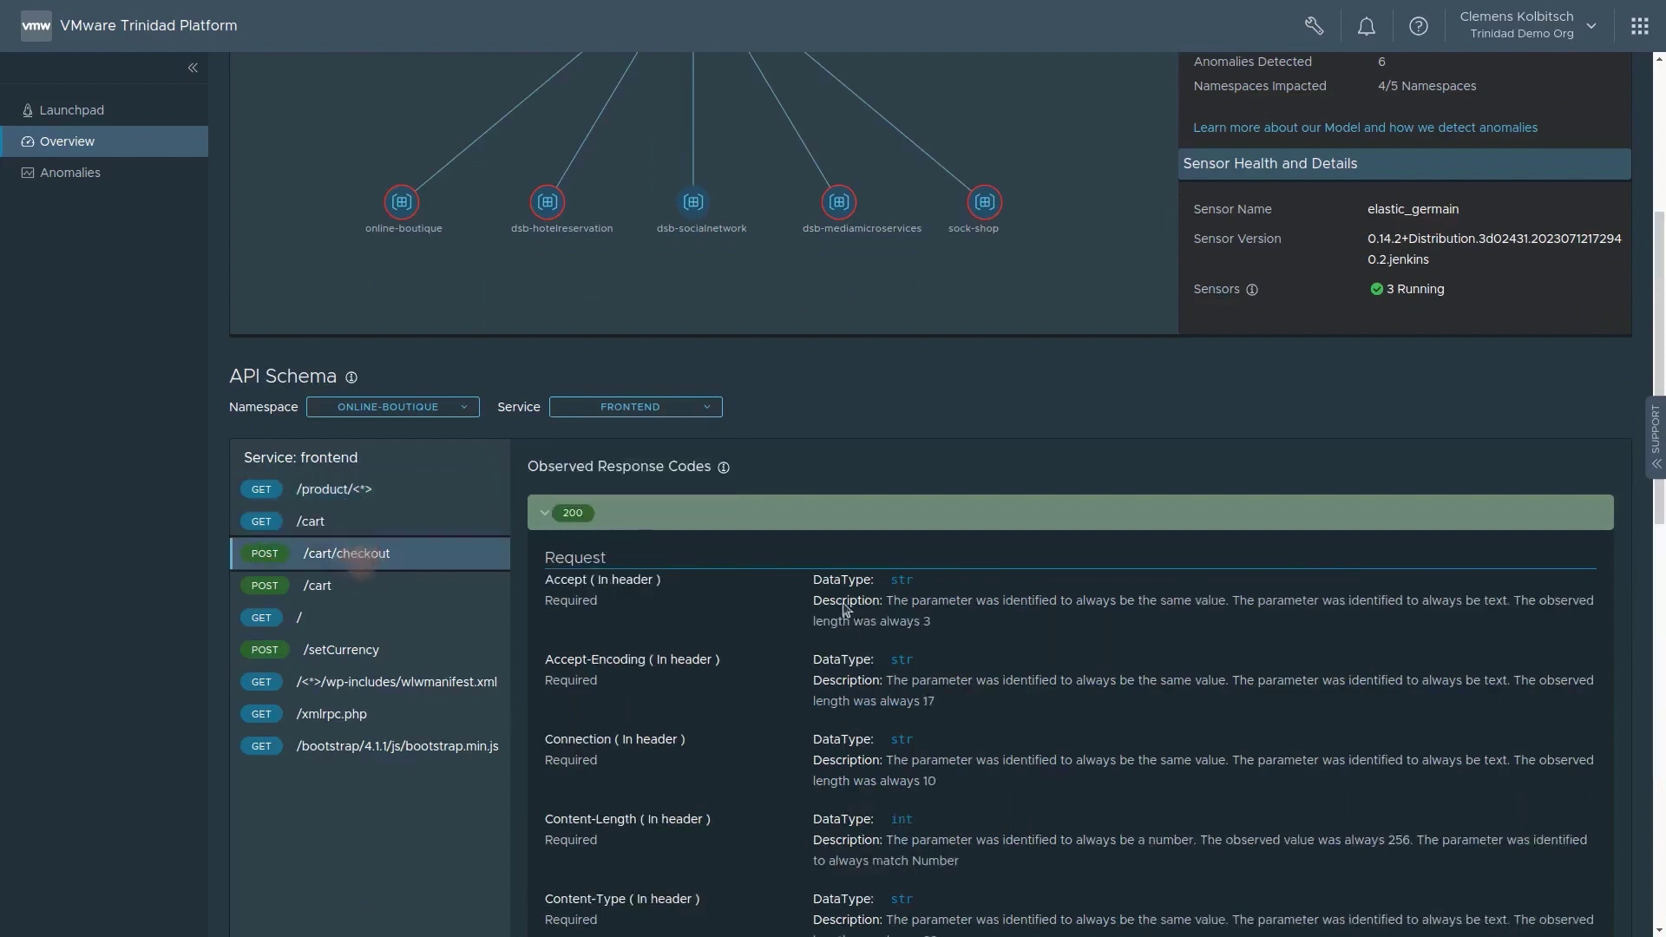
Step: Scroll the checkout schema to the credit-card CVV, expiration, city, country and email body parameters
scroll(752, 643, down, 10)
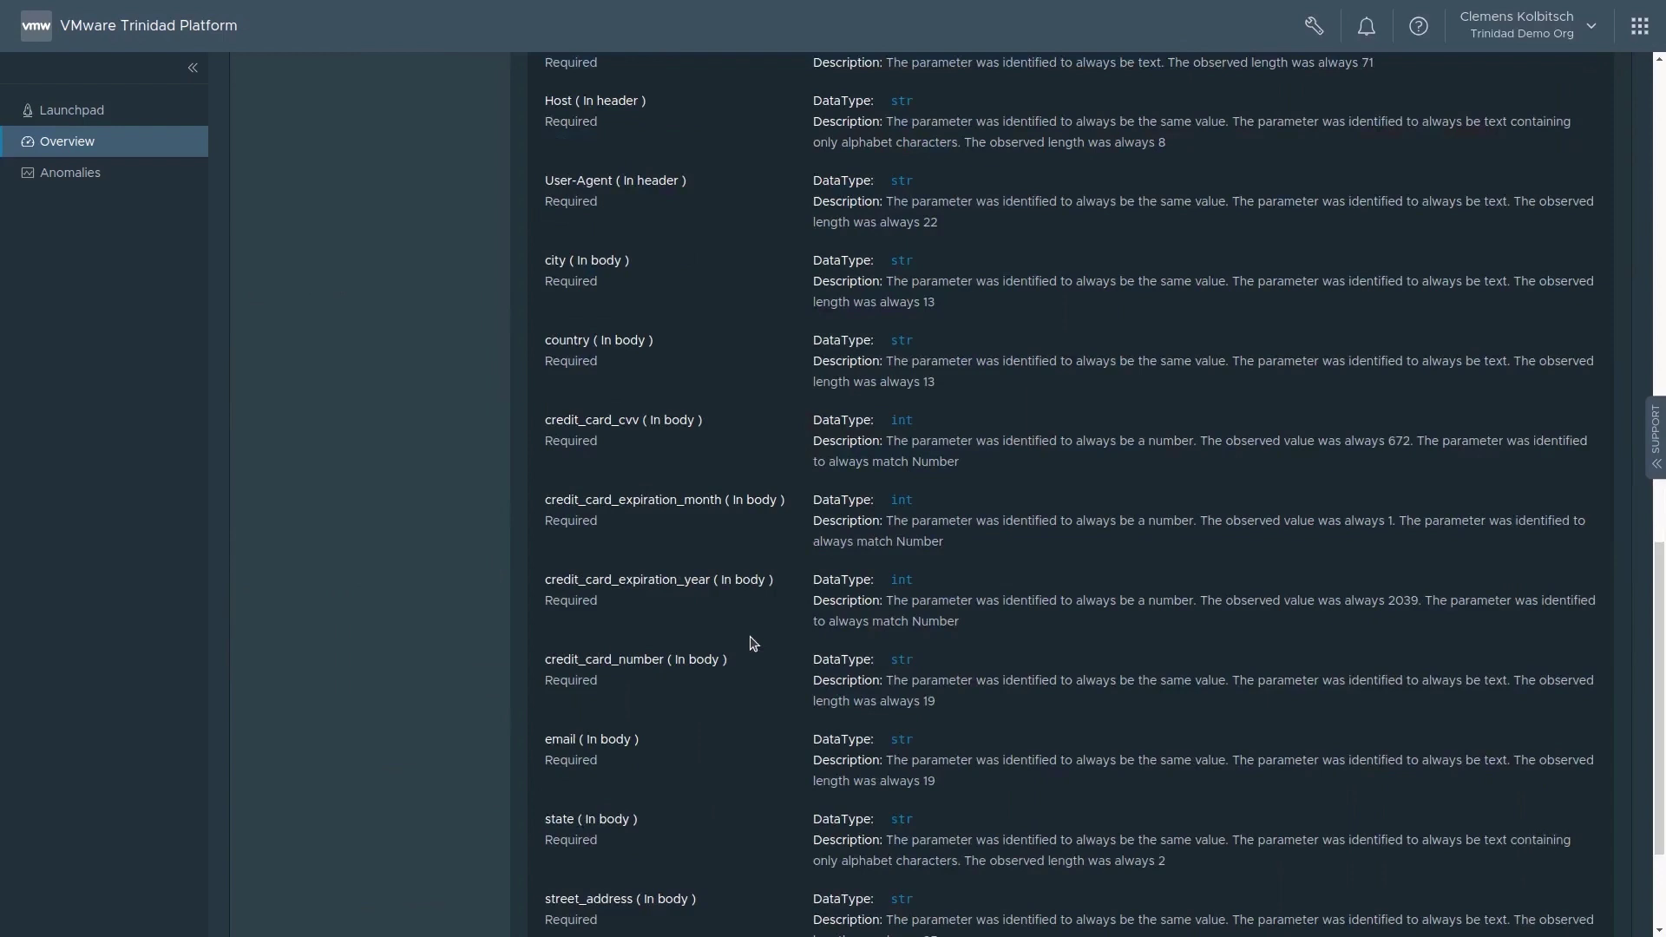
click(608, 441)
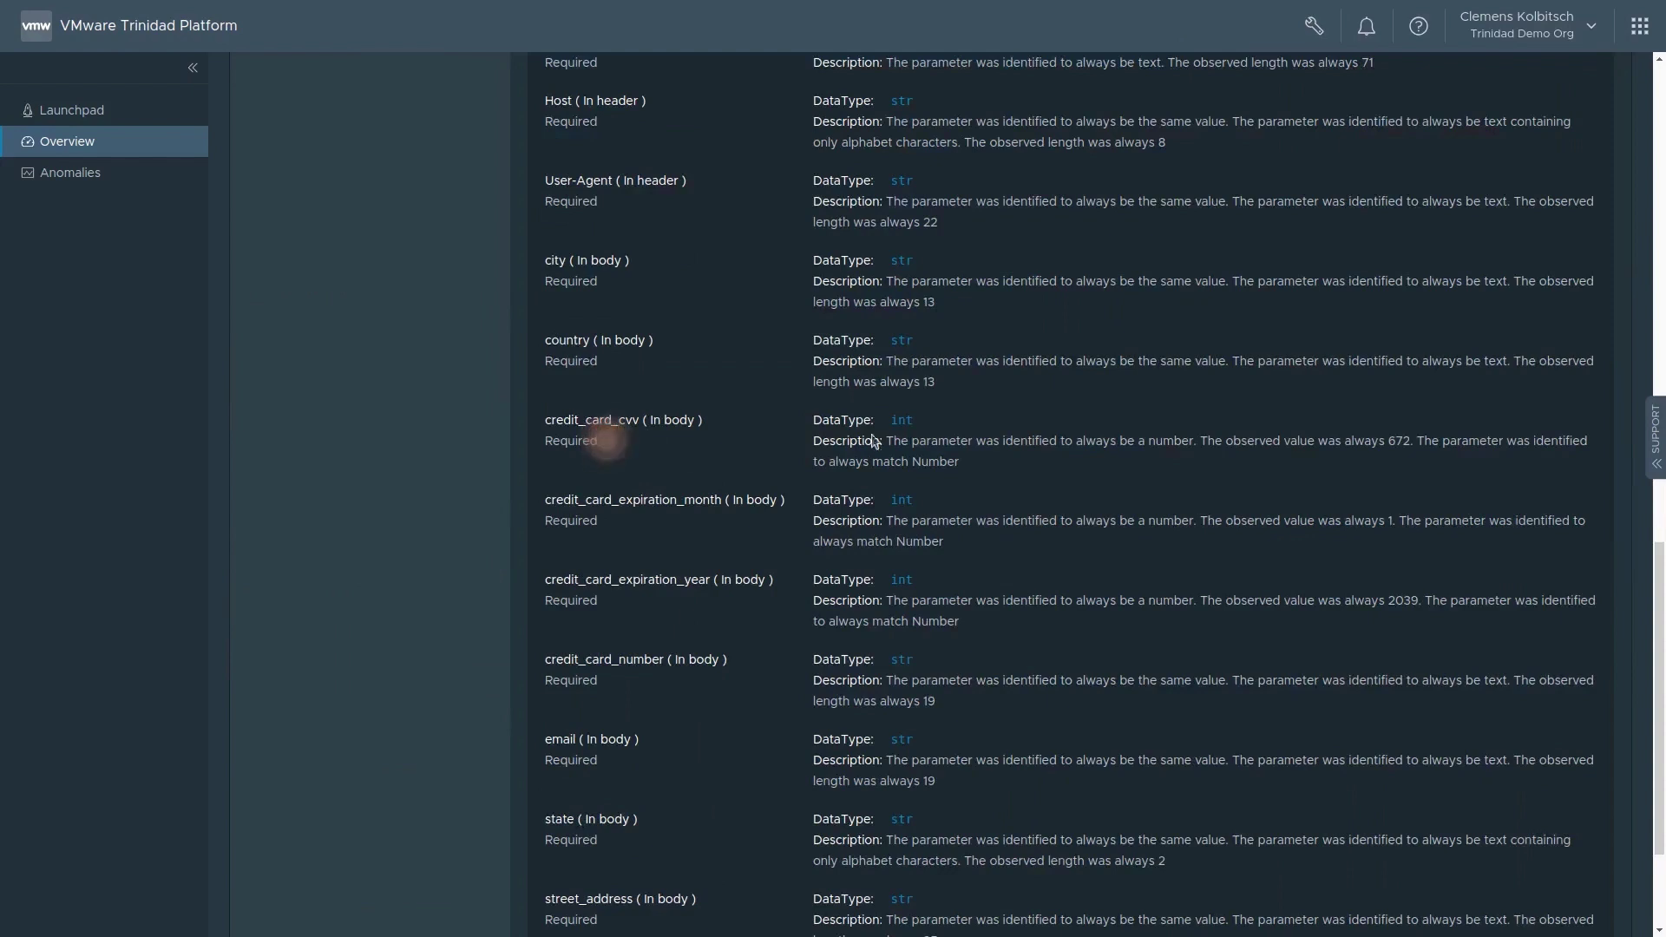
click(910, 419)
click(1135, 454)
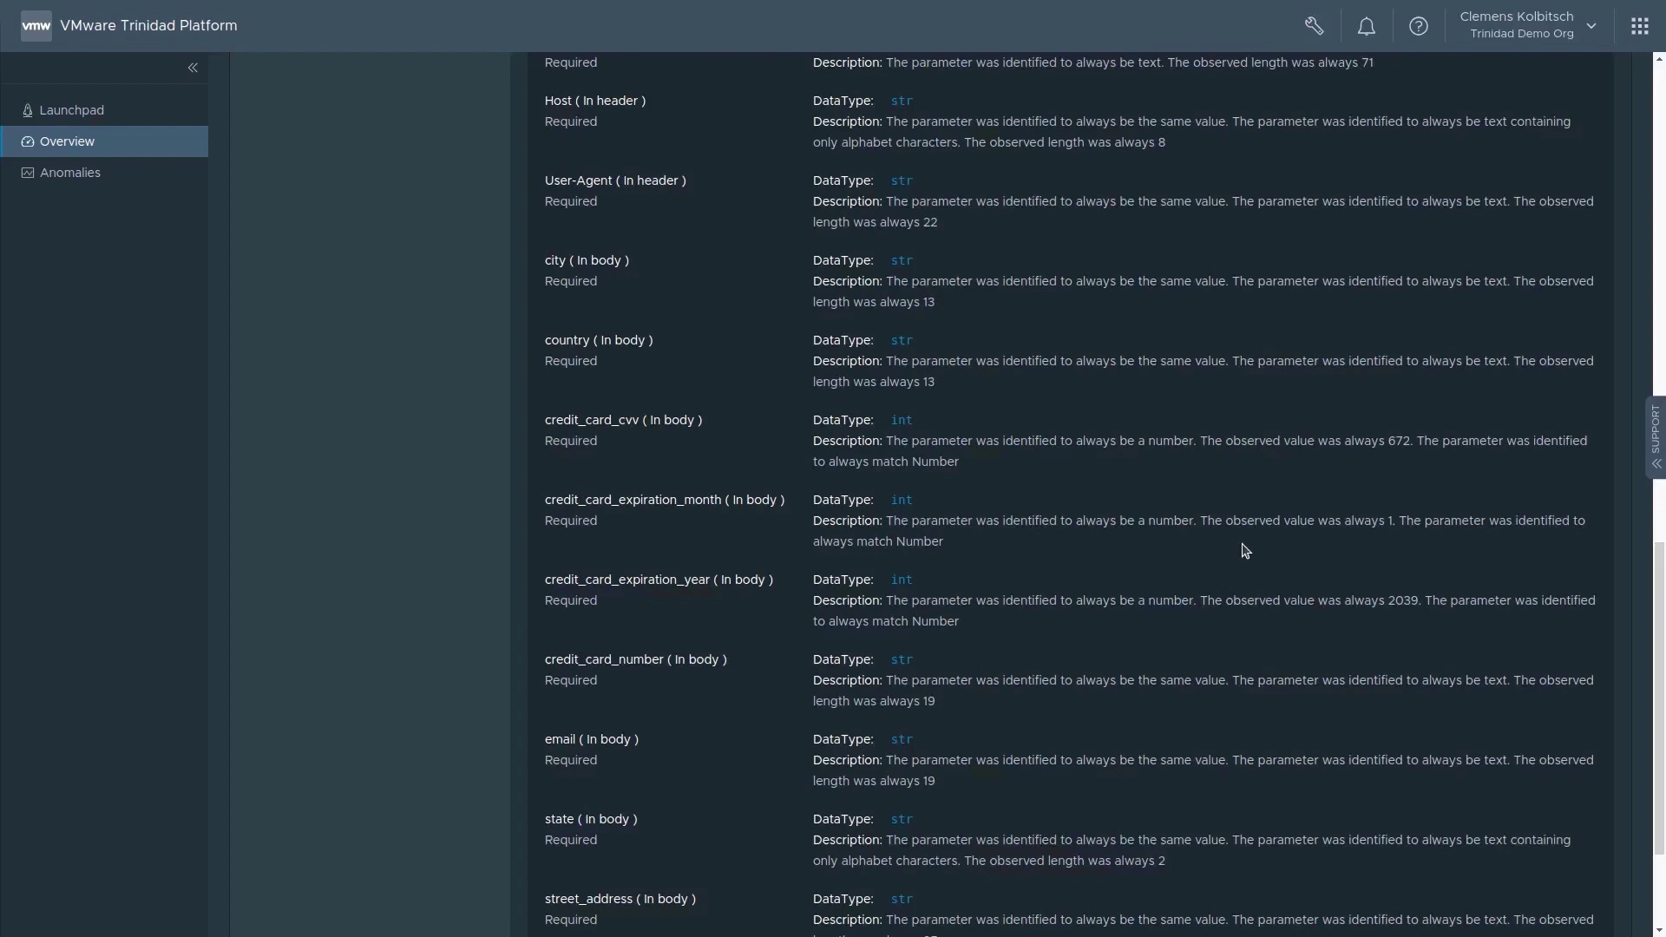
Step: In Anomalies, sort by Impact descending and open the critical 'Suspicious external reference in unexpected header' anomaly
click(71, 175)
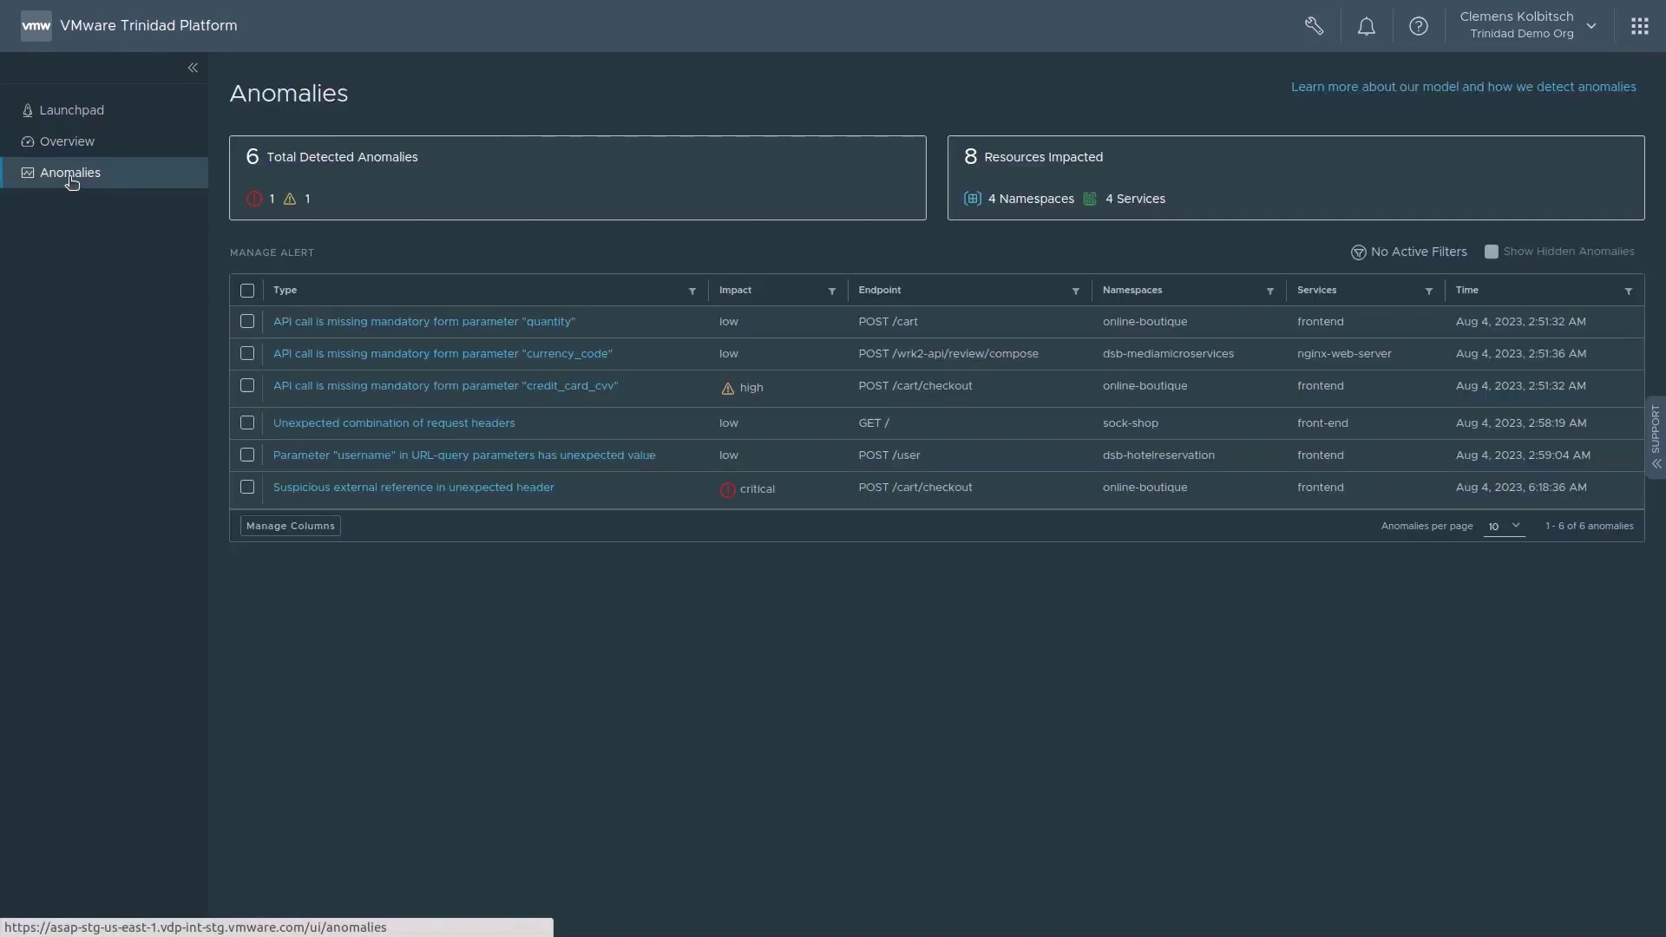
click(736, 292)
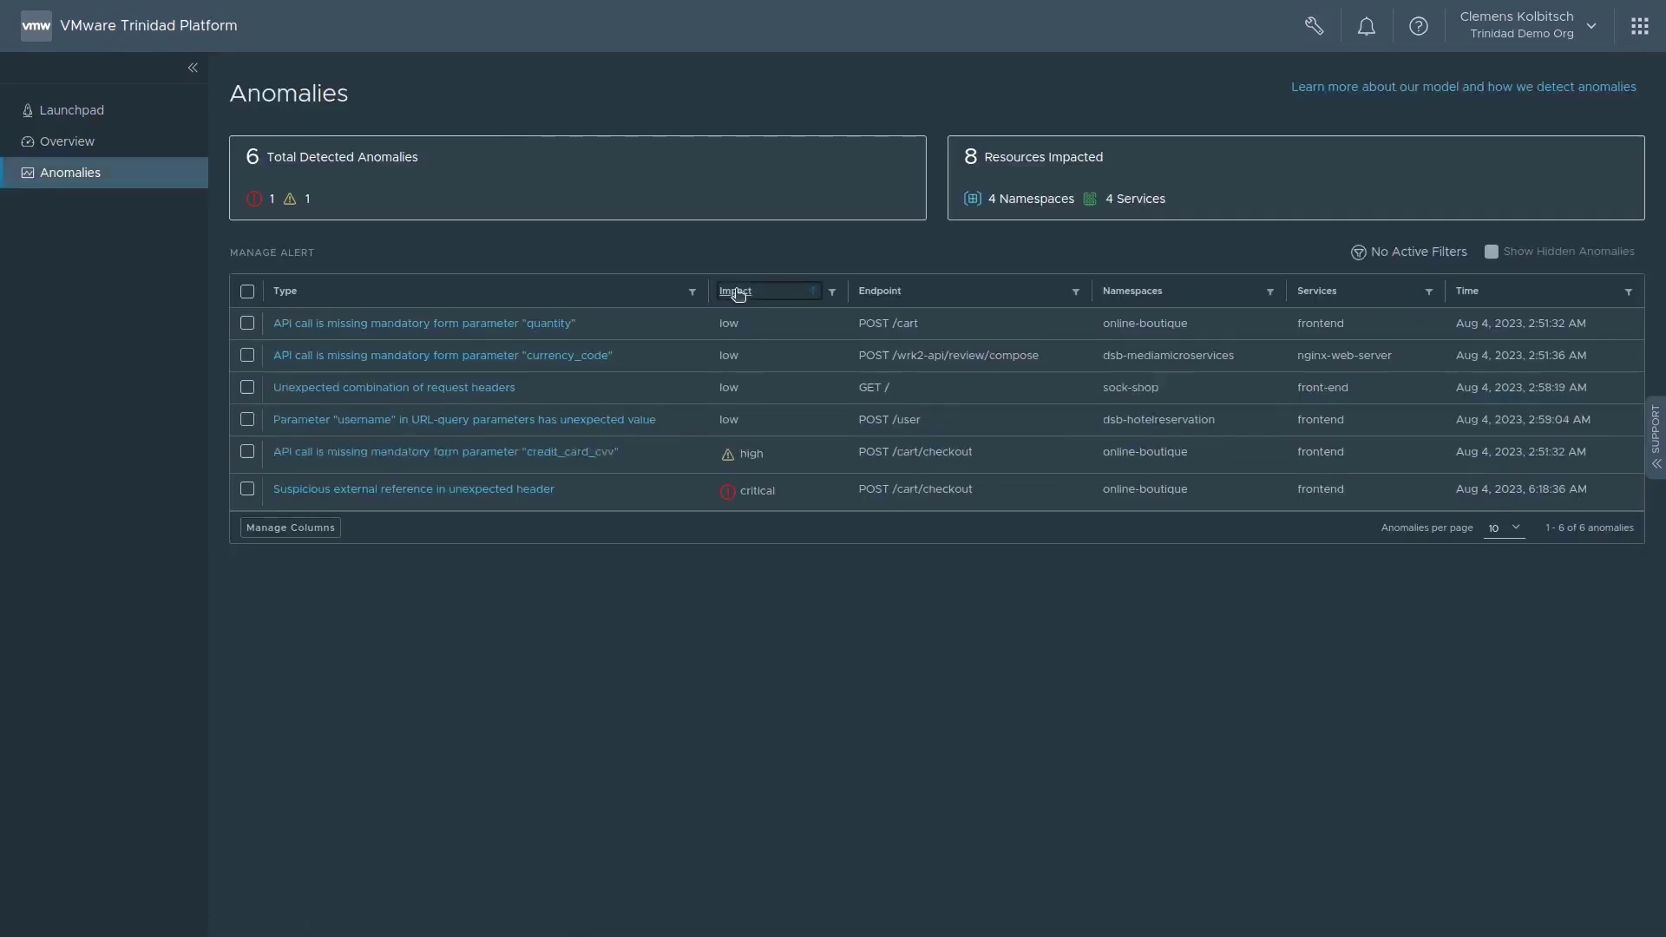
click(736, 292)
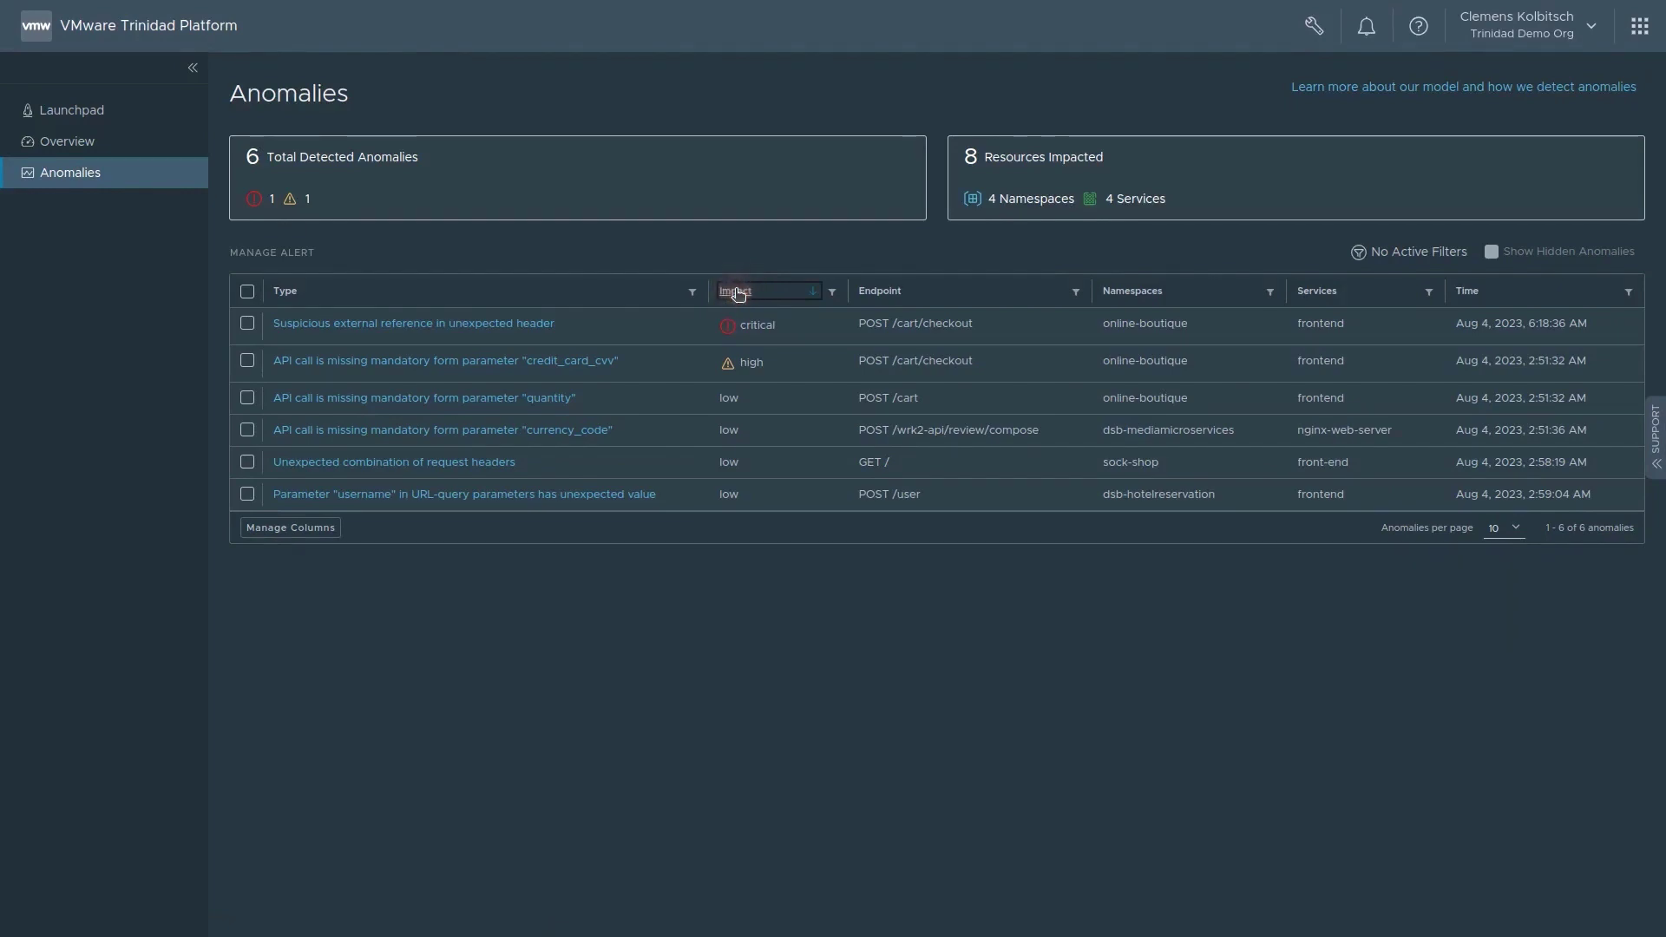
click(748, 325)
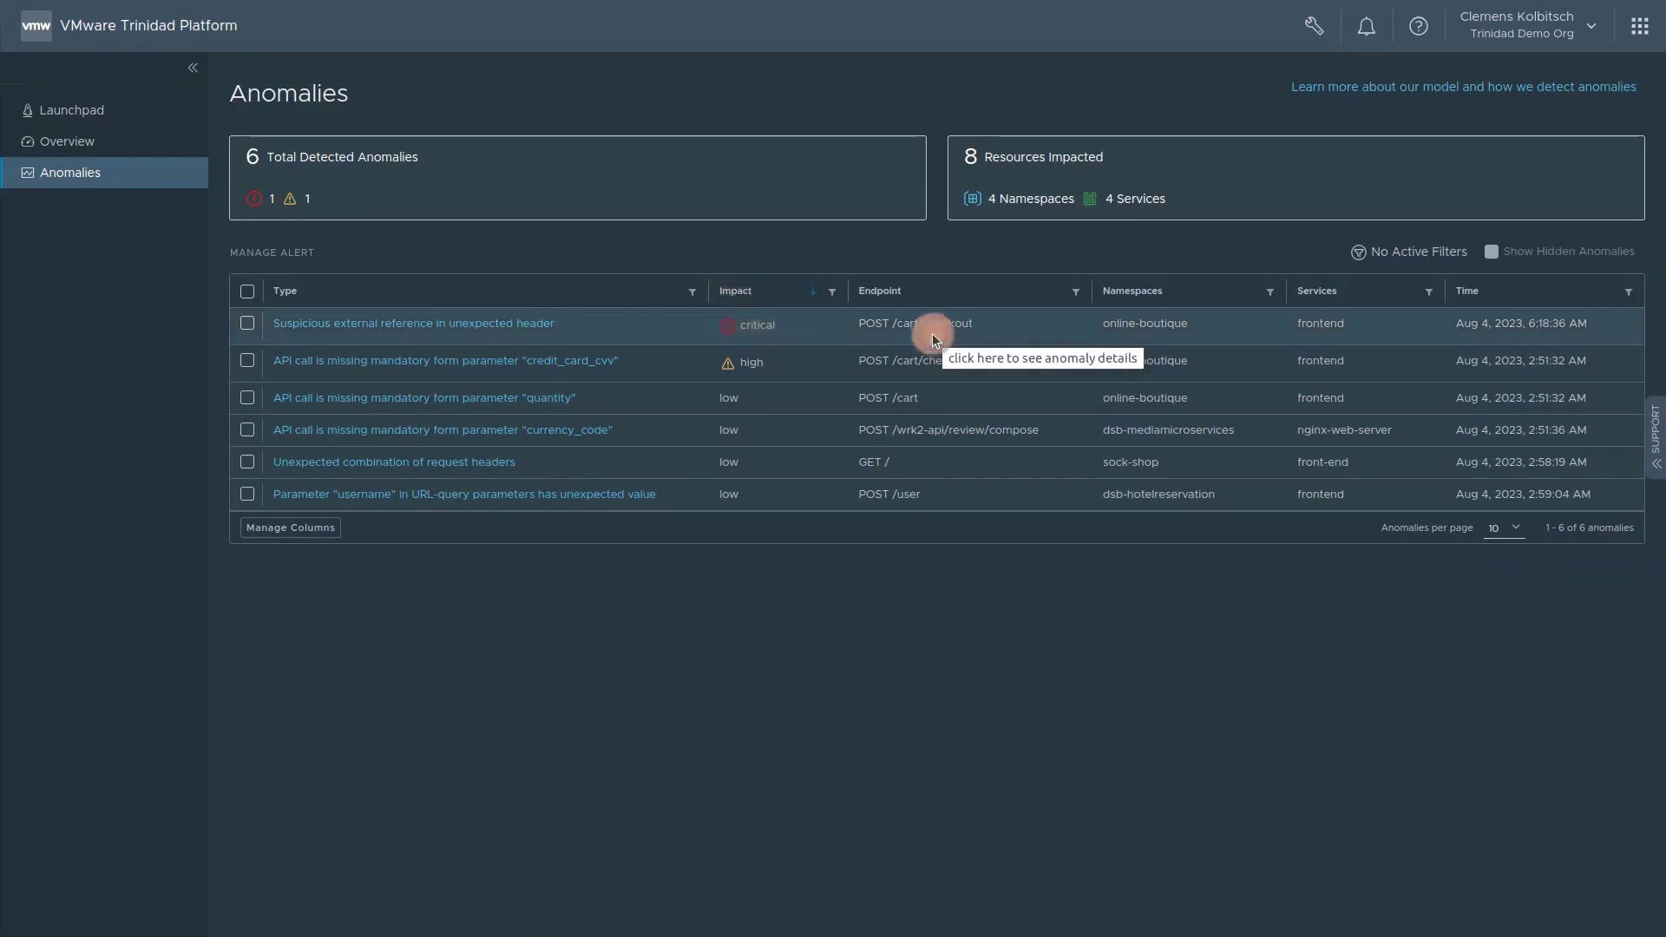
click(504, 333)
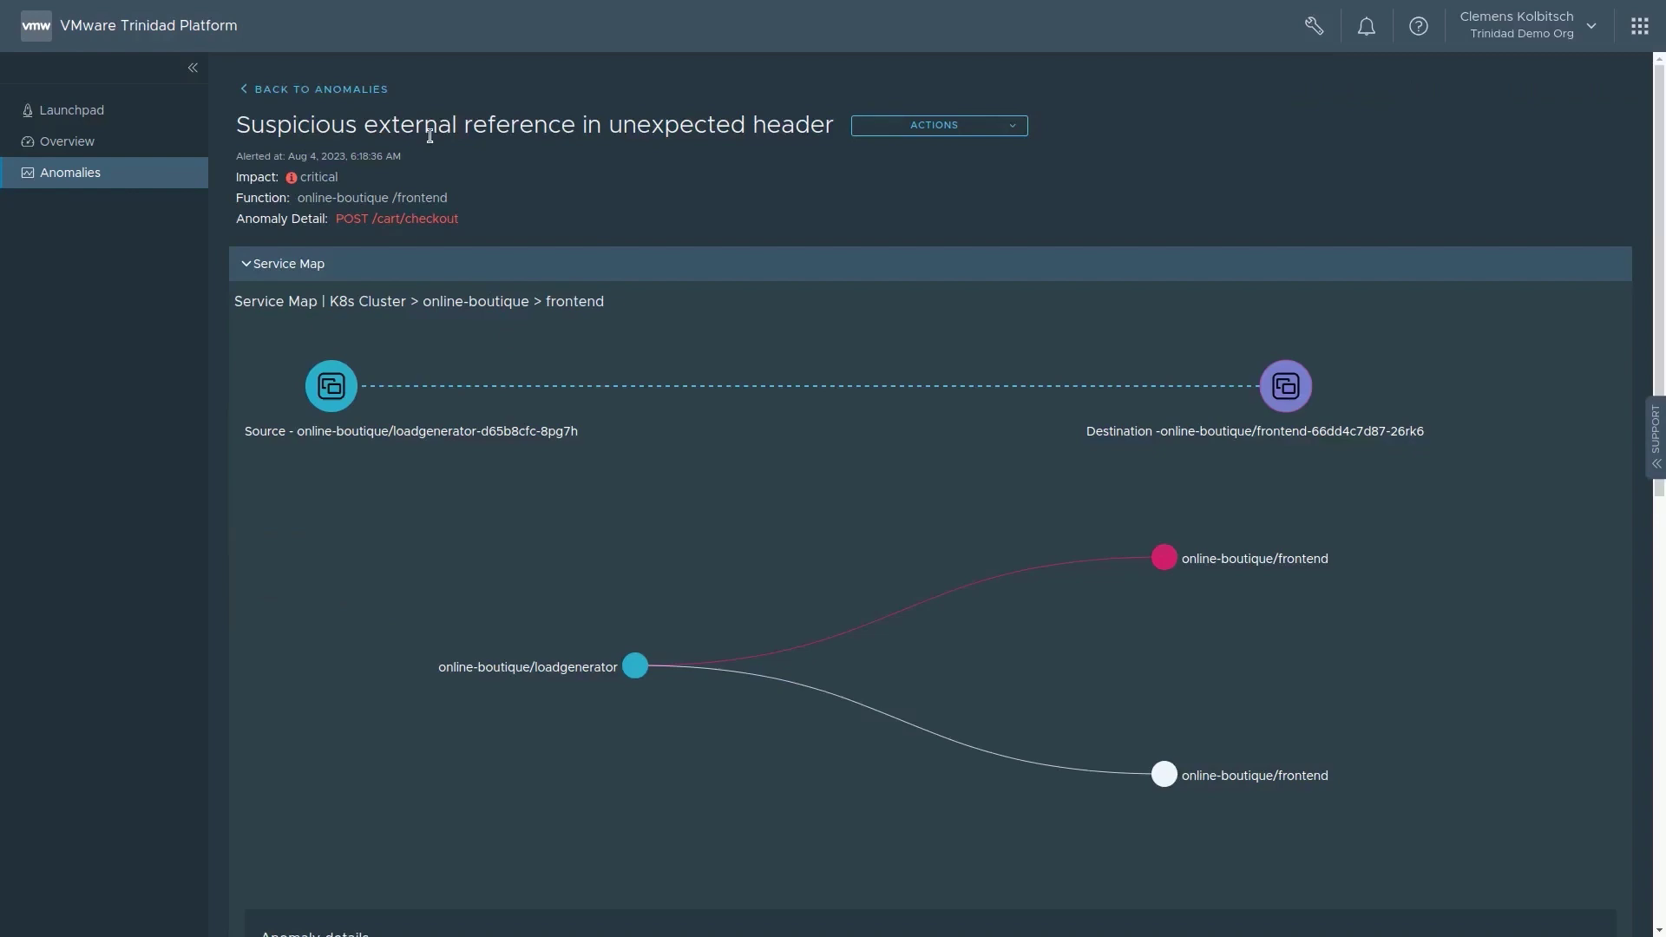
Step: Scroll past the Service Map to the HTTP request showing the jndi:ldap User-Agent and 200 OK response
click(429, 135)
click(357, 183)
click(466, 437)
click(645, 676)
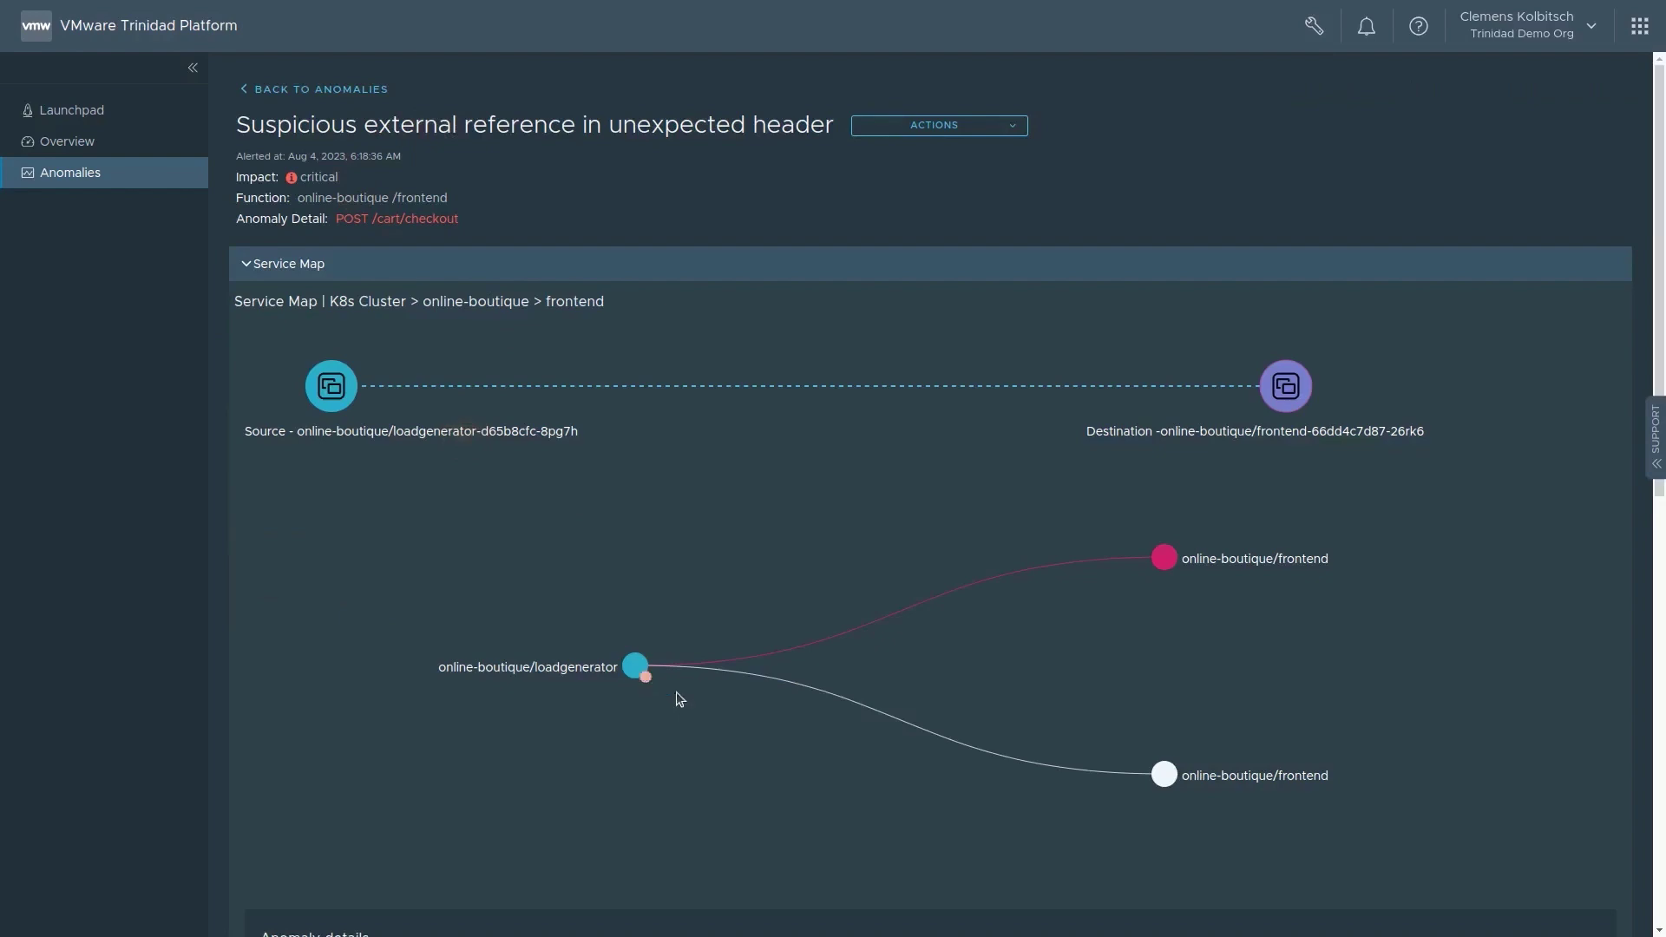
click(1189, 777)
scroll(1189, 777, down, 10)
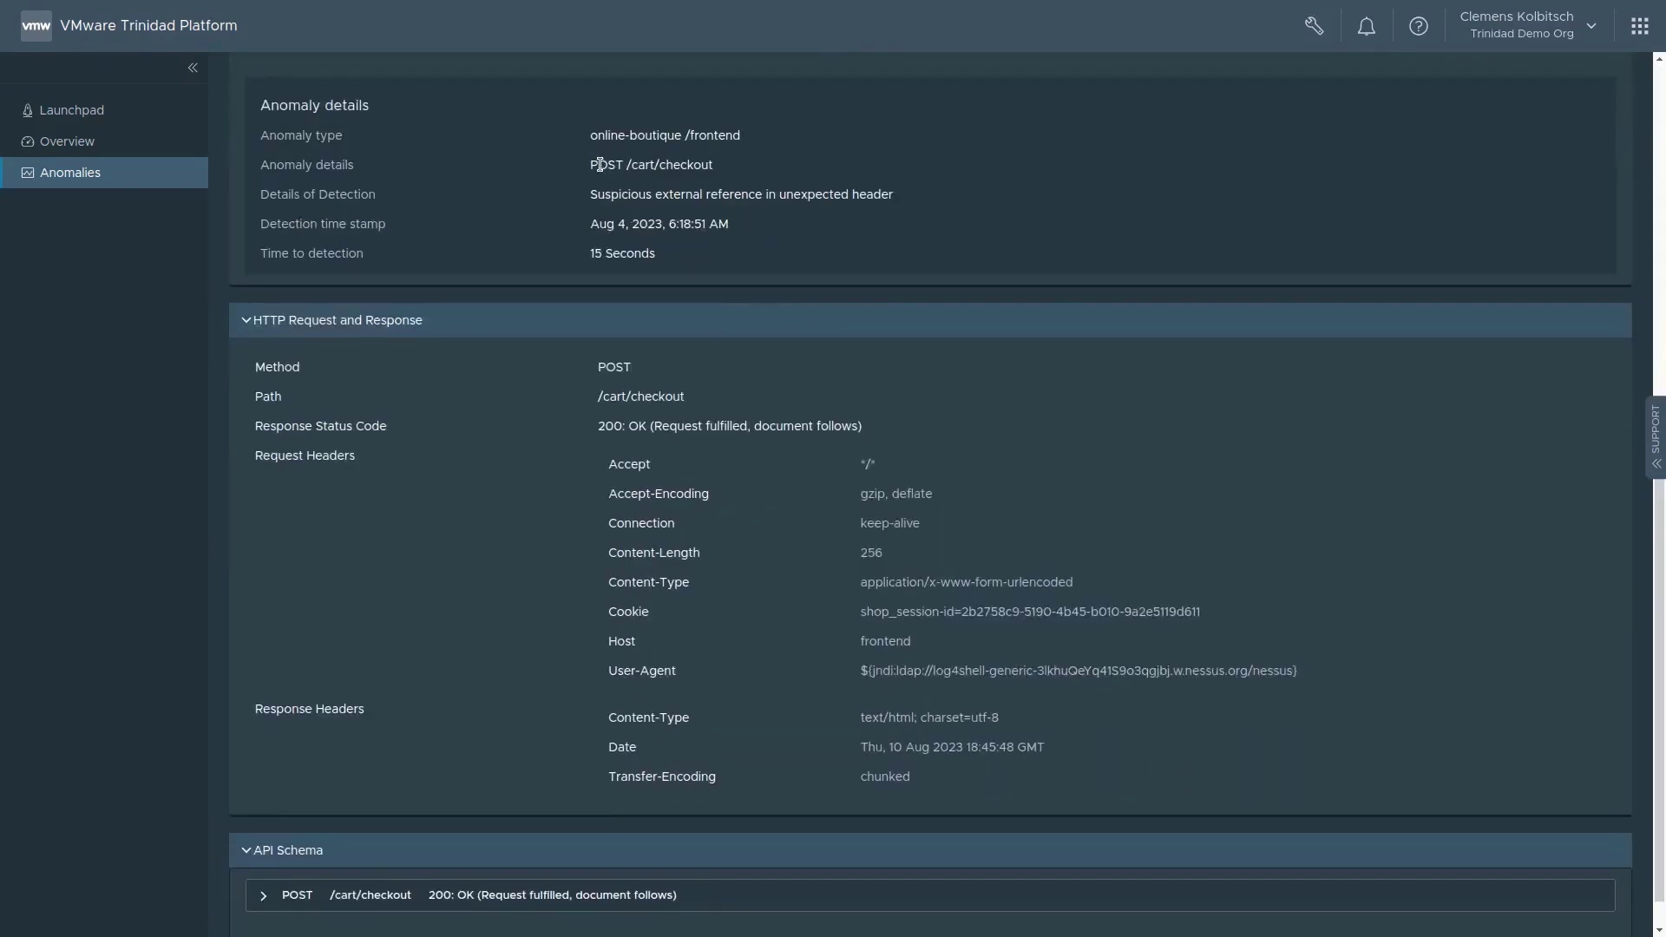
click(635, 260)
click(400, 323)
click(657, 550)
click(569, 897)
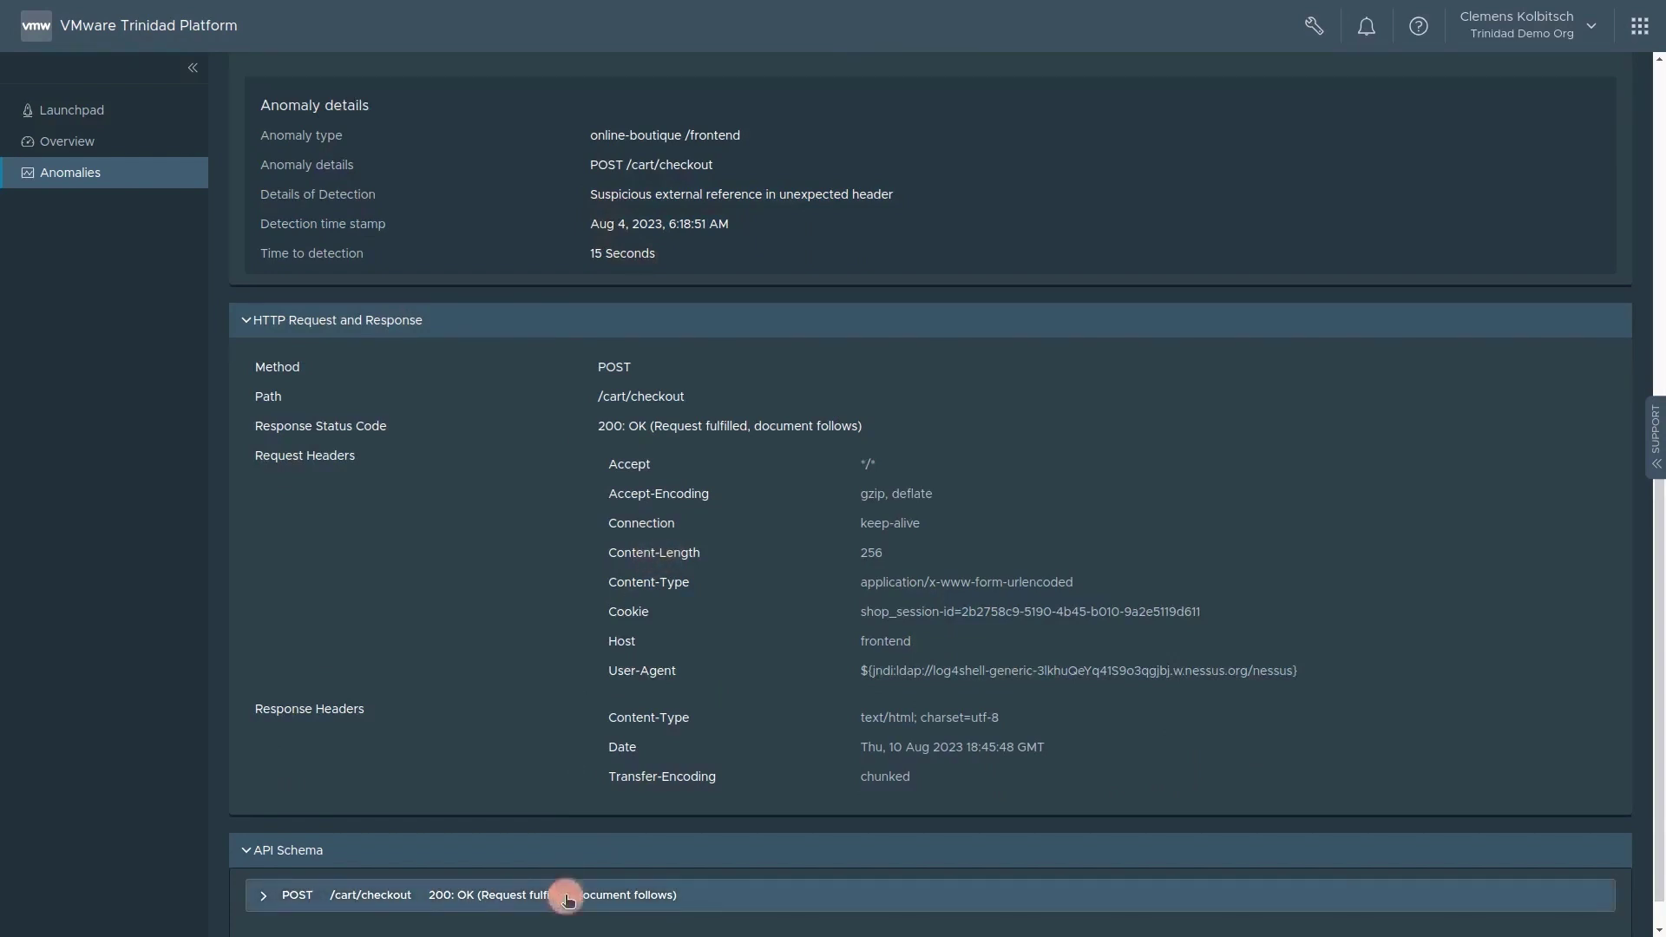
Step: Select the User-Agent request header row carrying the jndi:ldap log4shell lookup
drag(595, 680, 1343, 669)
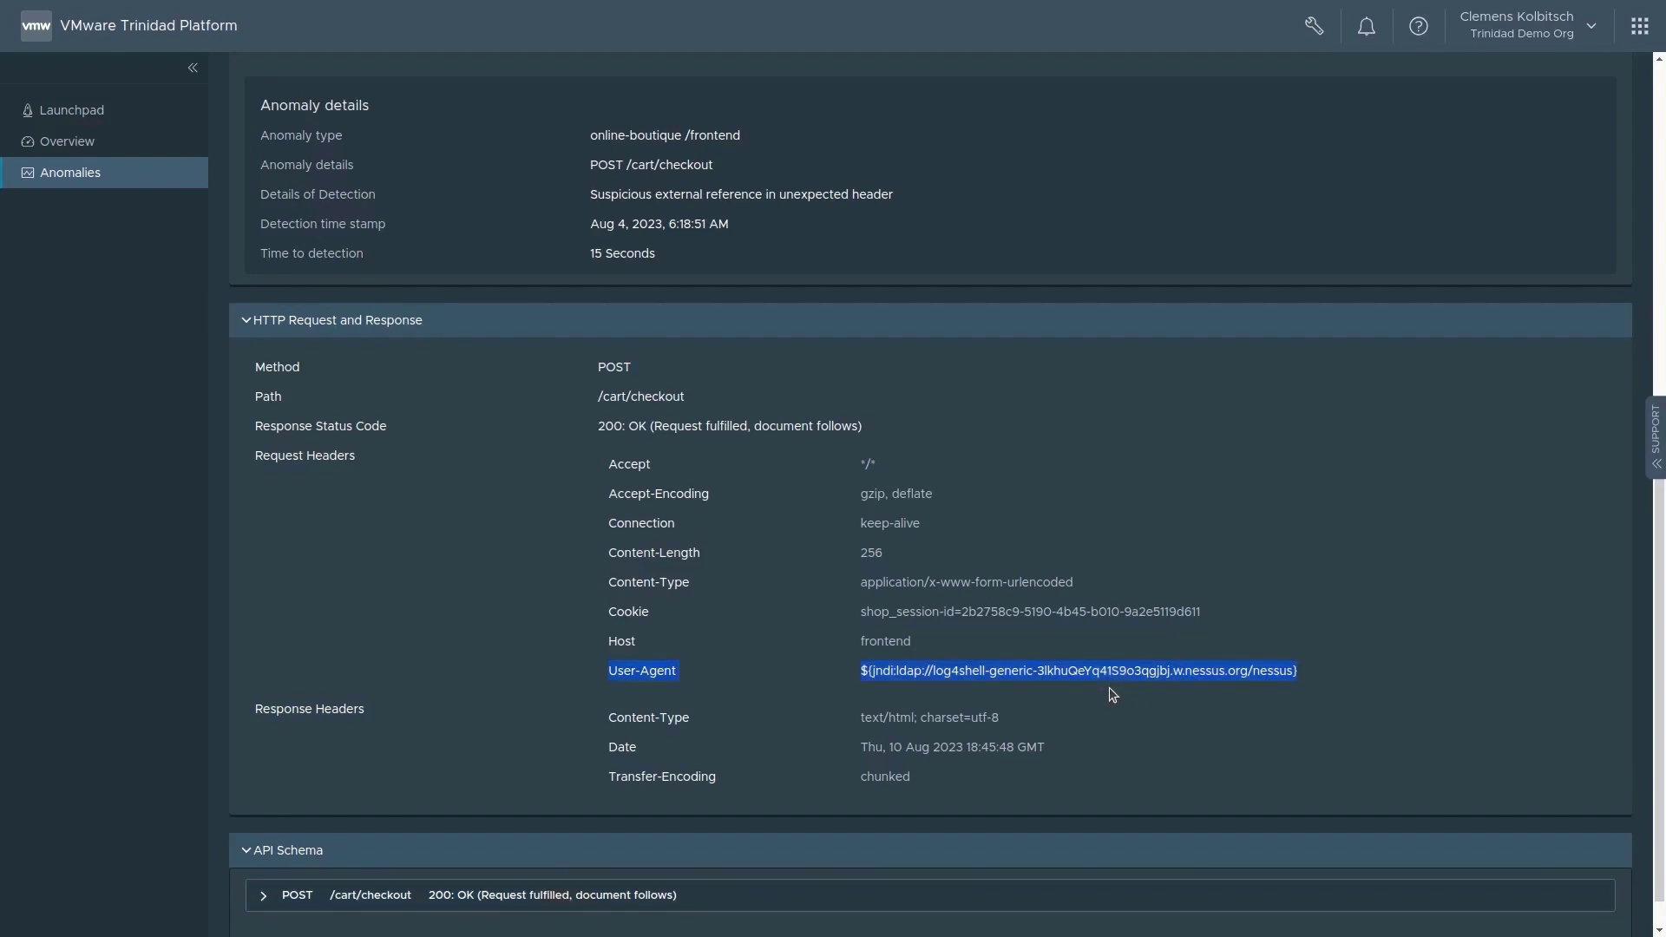
Step: Go back to the Overview showing the K8s topology, 6 anomalies and 3 running sensors
click(86, 148)
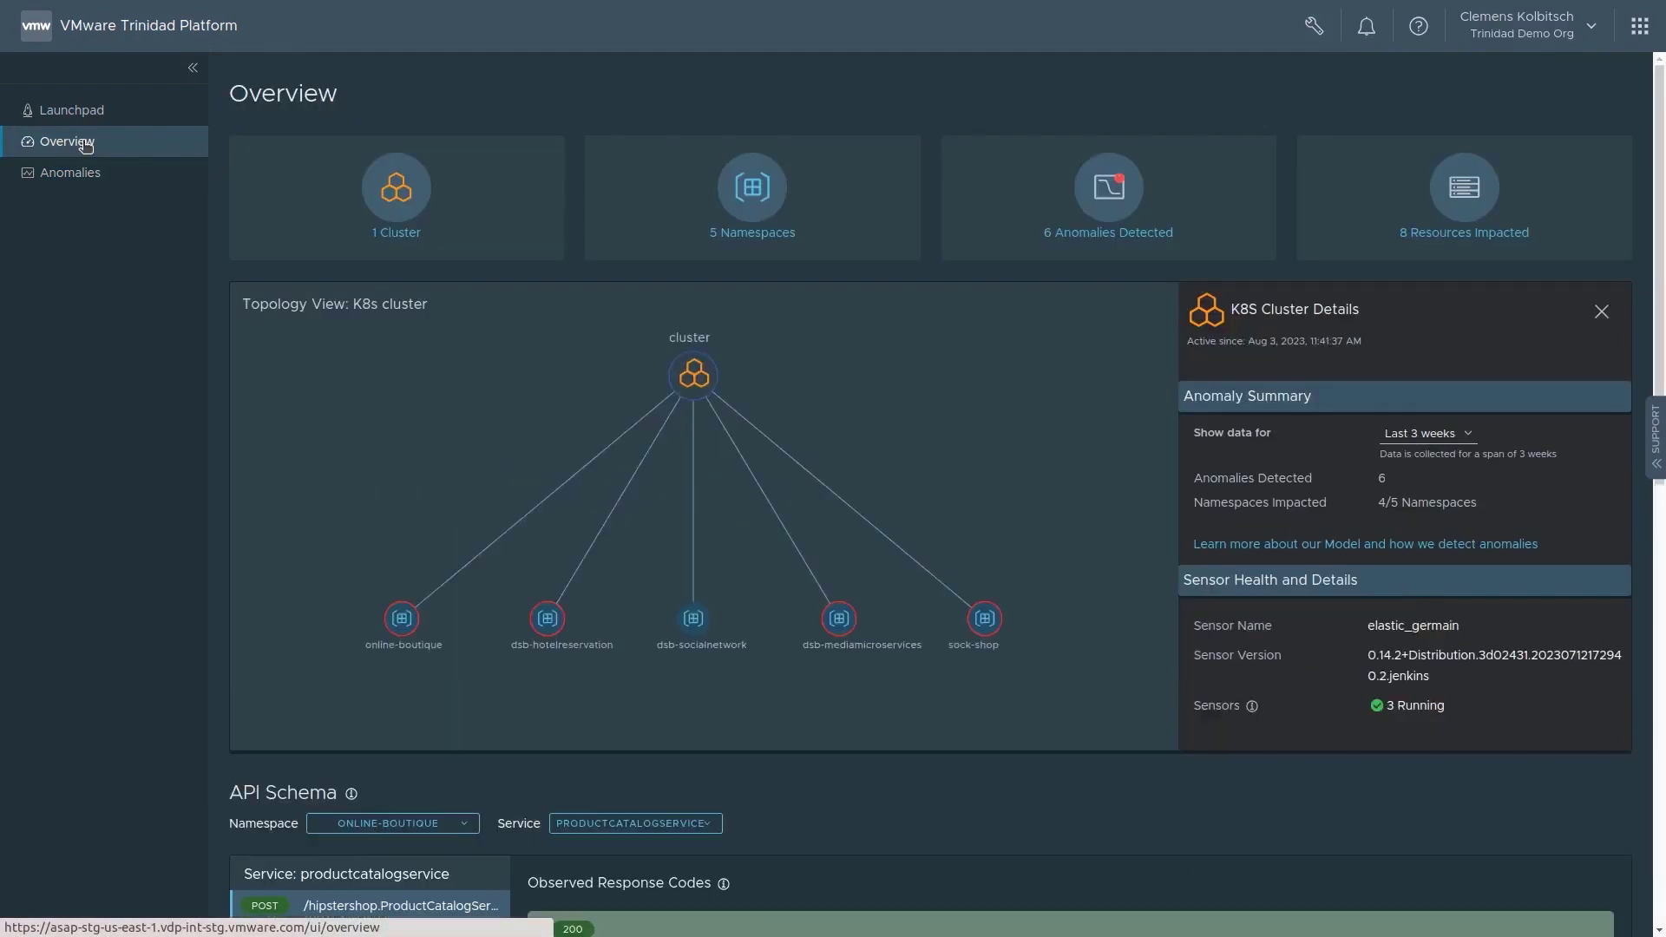